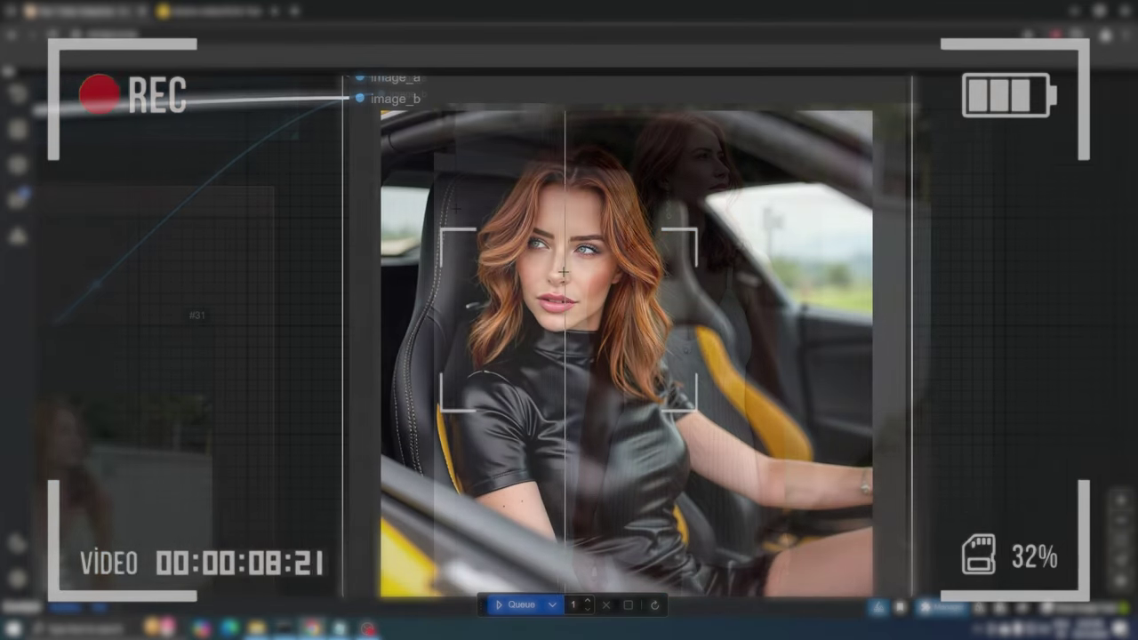
- Check the Flux Lora Turbo Alpha lora list for a 'tur' entry, leaving the selection unchanged
{"action": "scroll", "coordinate": [542, 286], "scroll_direction": "up", "scroll_amount": 8}
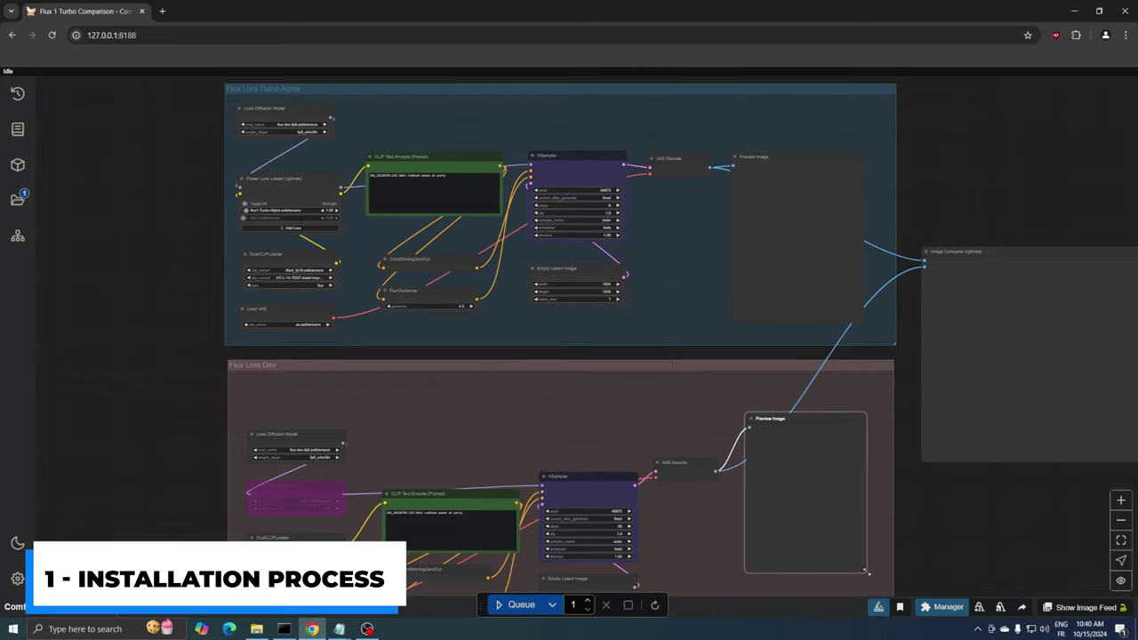
{"action": "scroll", "coordinate": [107, 204], "scroll_direction": "up", "scroll_amount": 6}
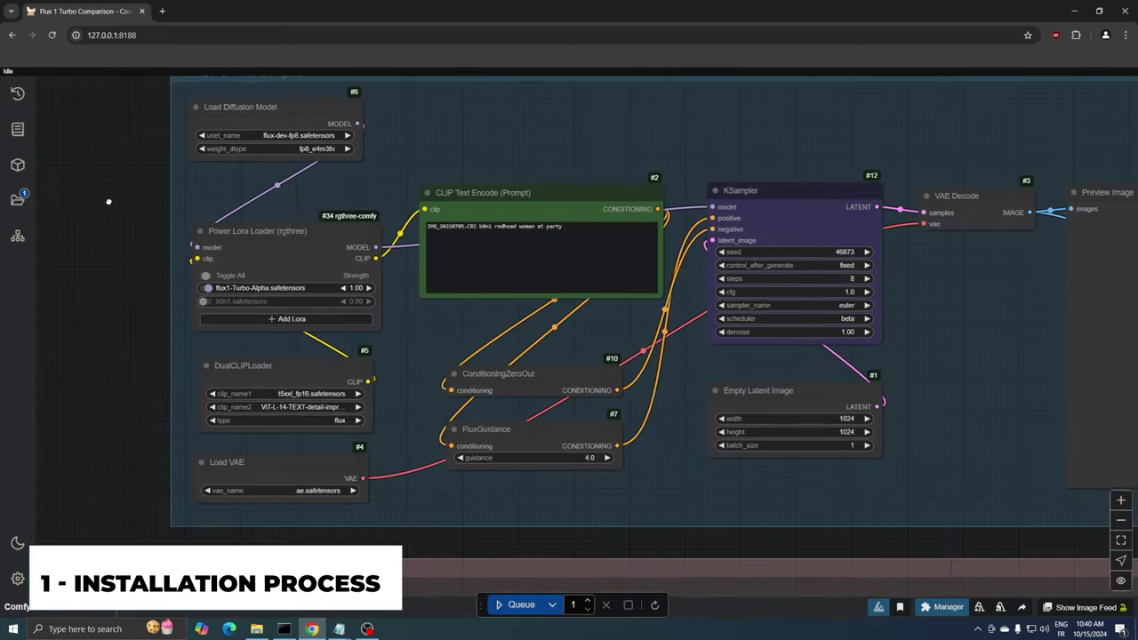
{"action": "left_click_drag", "start_coordinate": [107, 204], "coordinate": [139, 300]}
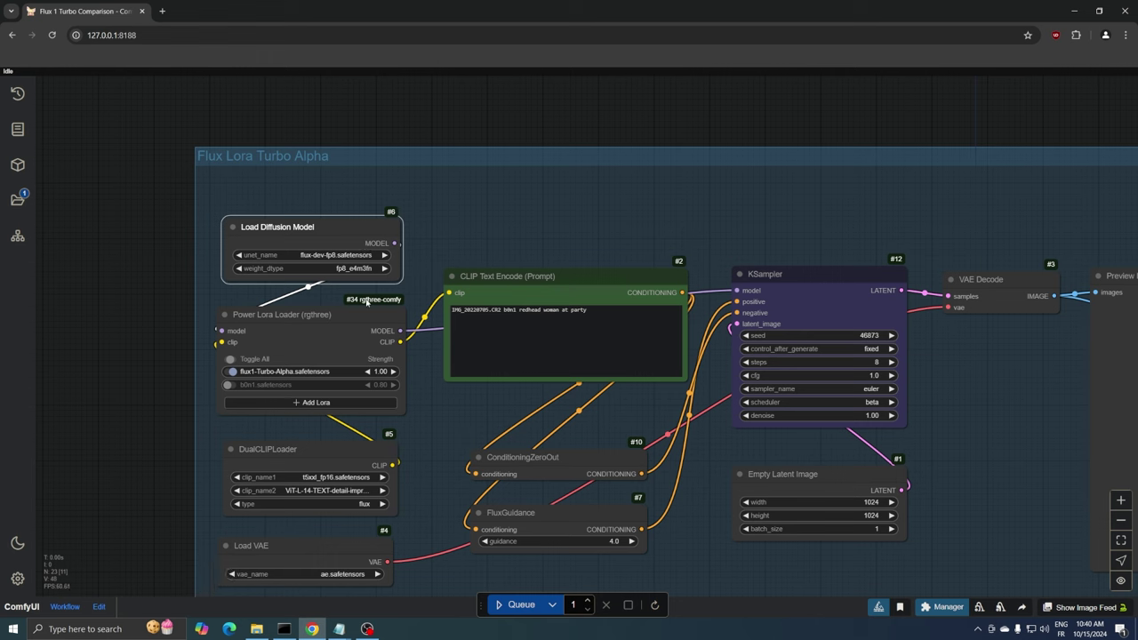
{"action": "left_click", "coordinate": [309, 372]}
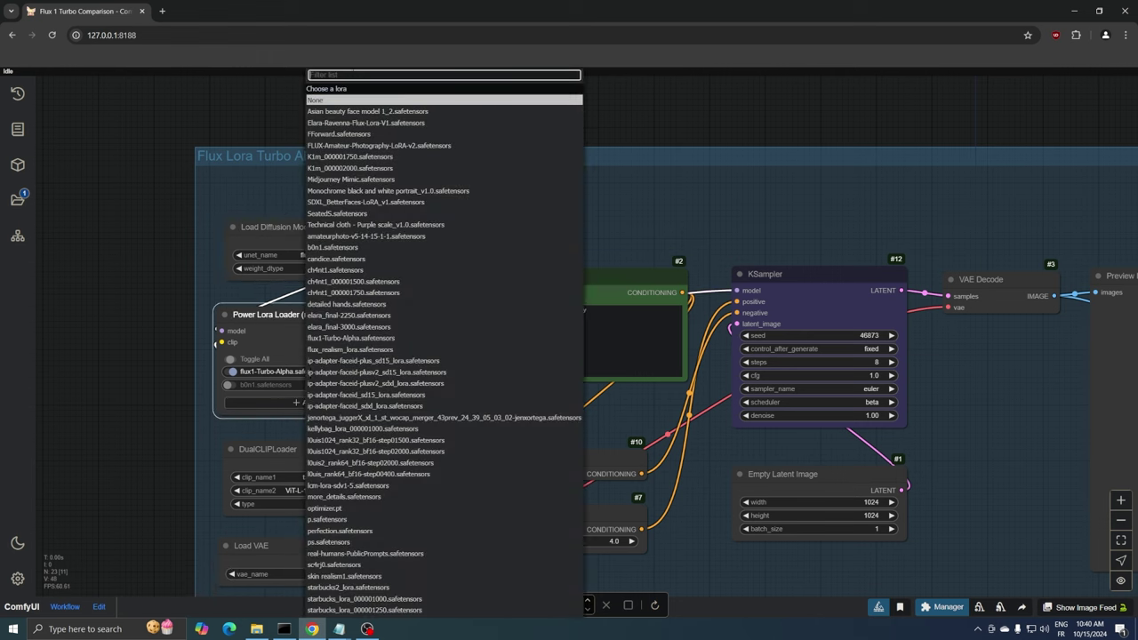
{"action": "type", "text": "tur"}
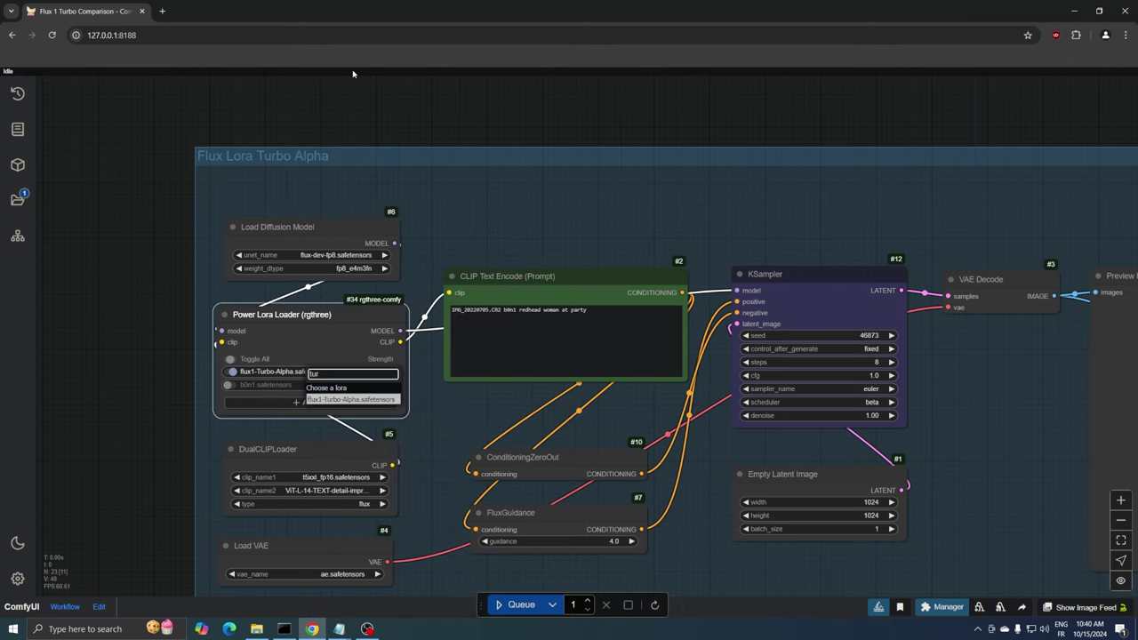
{"action": "left_click", "coordinate": [354, 400]}
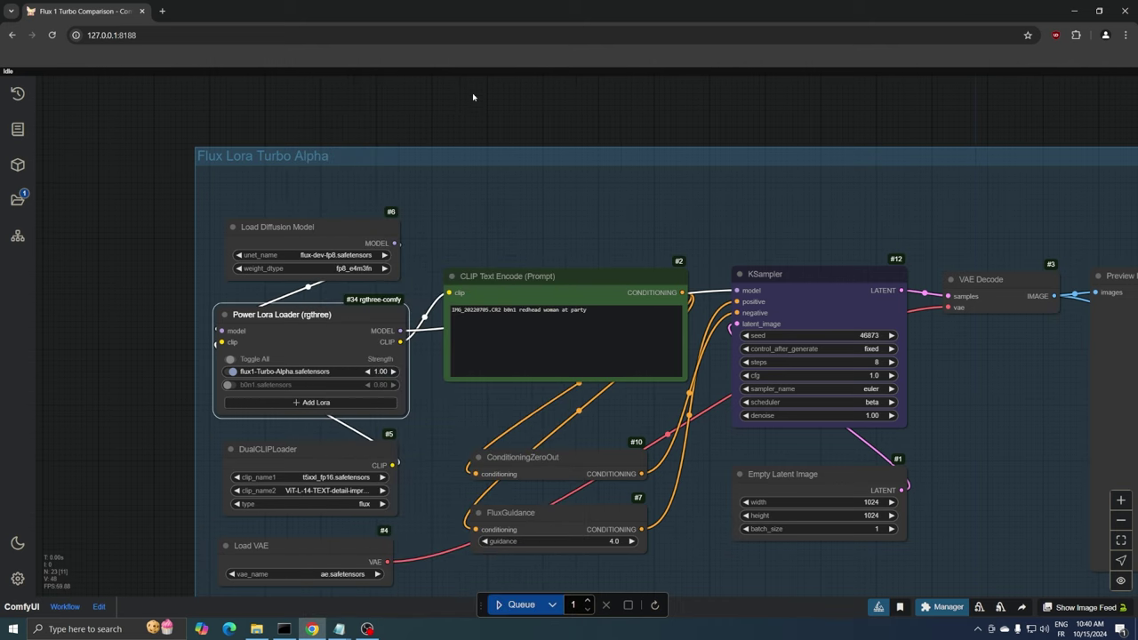
- Search Google for 'flux 1 turbo alpha' in a new tab and open the alimama-creative/FLUX.1-Turbo-Alpha page
{"action": "left_click", "coordinate": [162, 11]}
{"action": "type", "text": "flux 1 turbo alpha"}
{"action": "key", "text": "Return"}
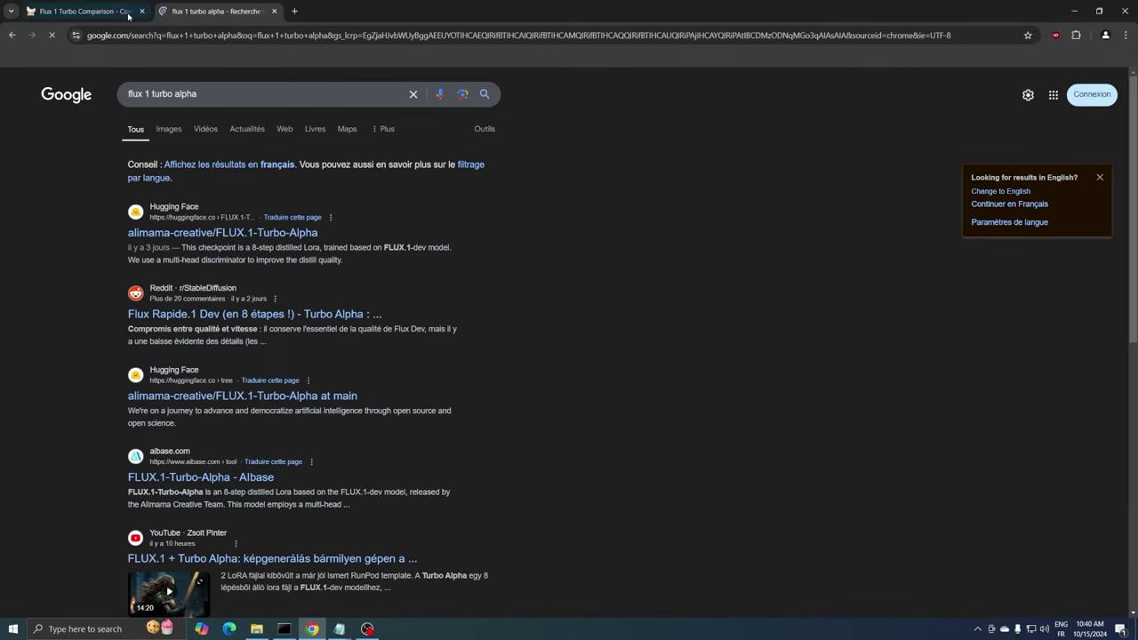
{"action": "left_click", "coordinate": [186, 233]}
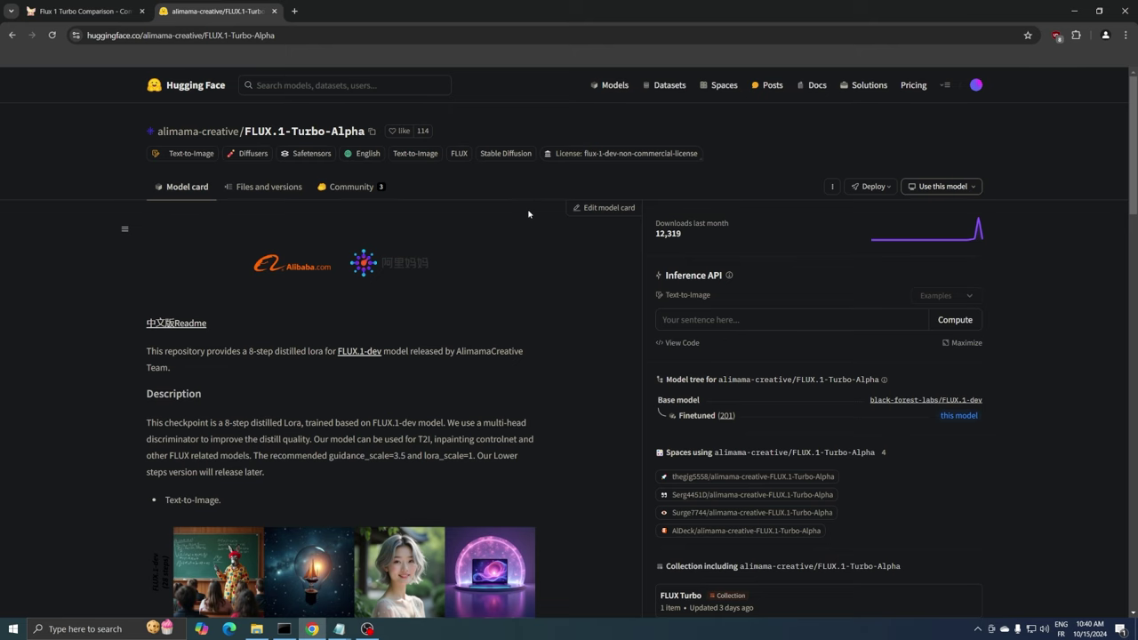
- Scroll through the model card's example comparison images and usage notes
{"action": "scroll", "coordinate": [528, 214], "scroll_direction": "down", "scroll_amount": 2}
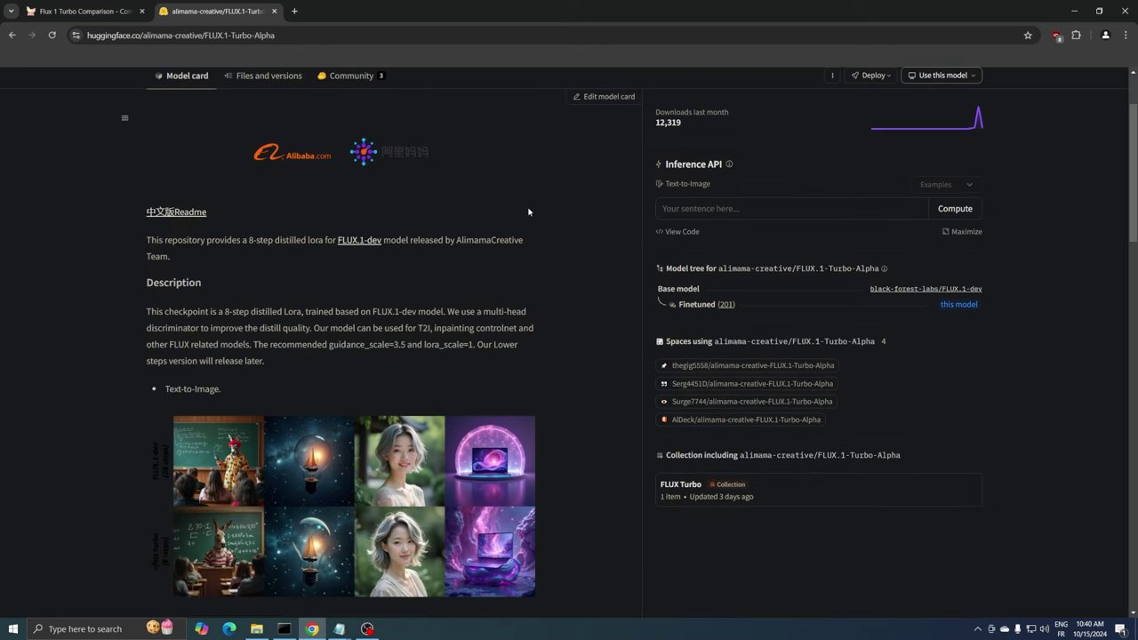
{"action": "scroll", "coordinate": [528, 211], "scroll_direction": "down", "scroll_amount": 2}
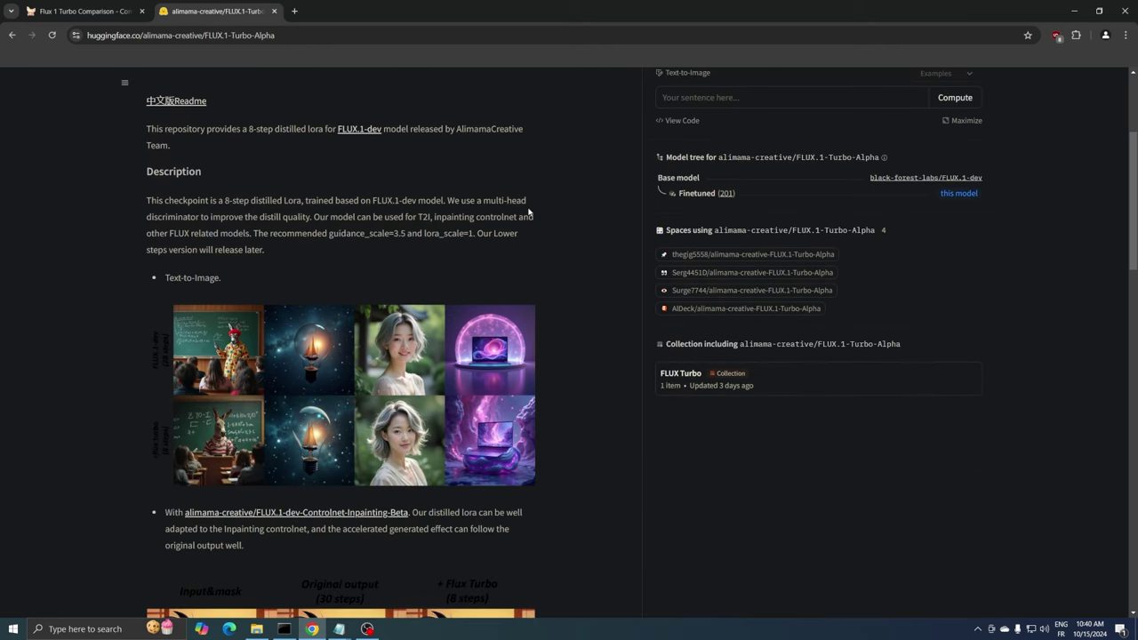
{"action": "scroll", "coordinate": [528, 213], "scroll_direction": "down", "scroll_amount": 2}
{"action": "scroll", "coordinate": [528, 211], "scroll_direction": "up", "scroll_amount": 2}
{"action": "scroll", "coordinate": [486, 157], "scroll_direction": "down", "scroll_amount": 2}
{"action": "scroll", "coordinate": [487, 153], "scroll_direction": "up", "scroll_amount": 1}
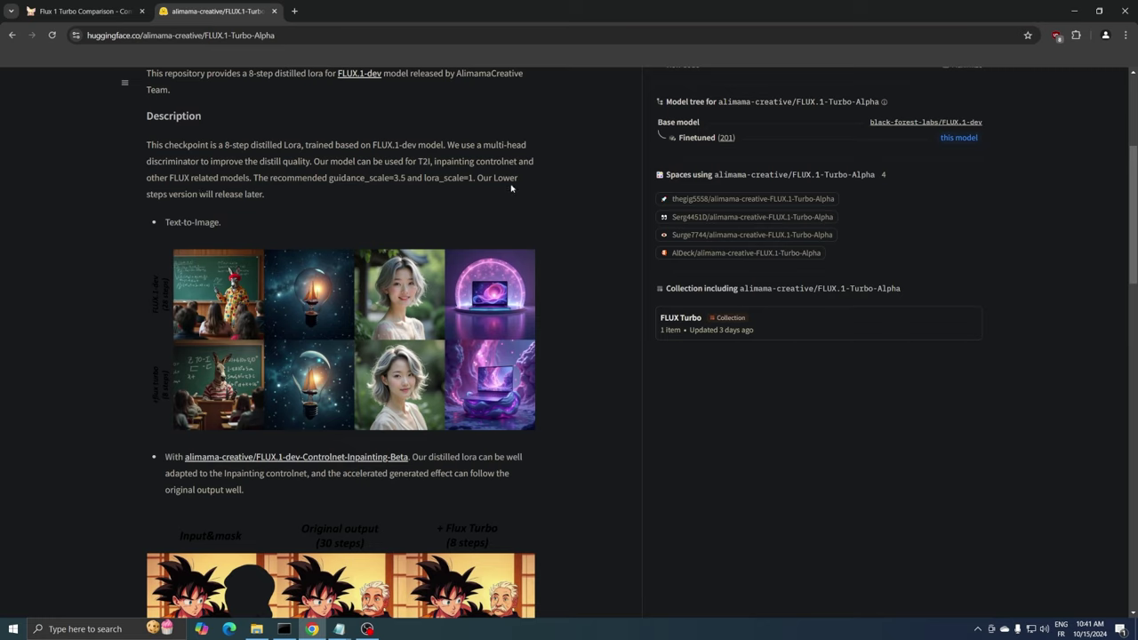
{"action": "scroll", "coordinate": [265, 203], "scroll_direction": "down", "scroll_amount": 2}
{"action": "scroll", "coordinate": [321, 205], "scroll_direction": "down", "scroll_amount": 1}
{"action": "scroll", "coordinate": [321, 205], "scroll_direction": "down", "scroll_amount": 1}
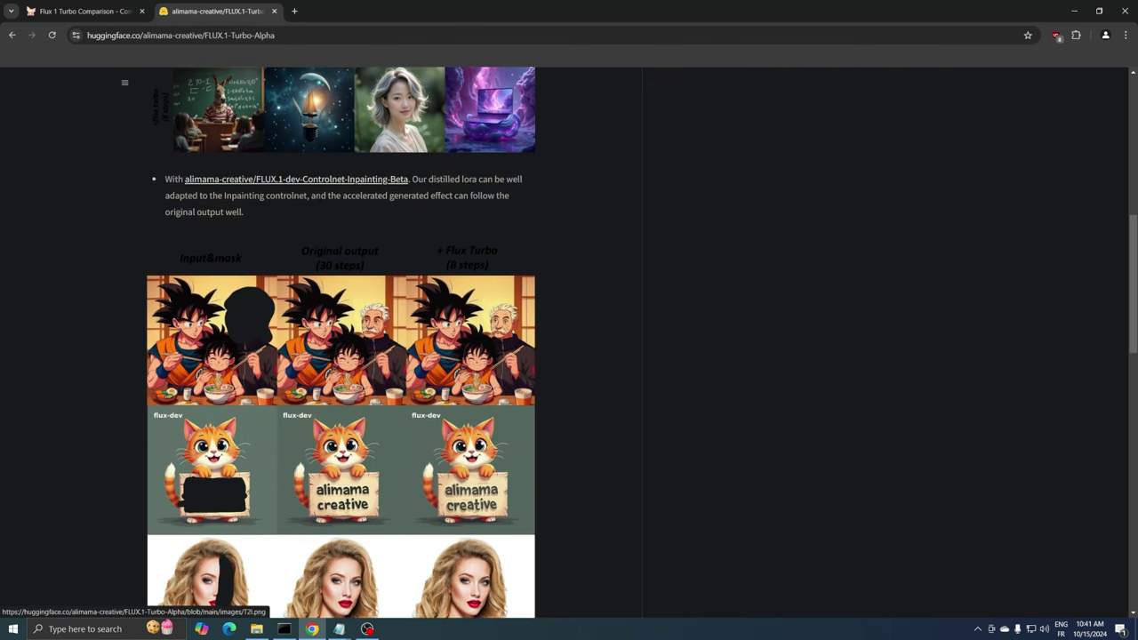
{"action": "scroll", "coordinate": [319, 203], "scroll_direction": "down", "scroll_amount": 3}
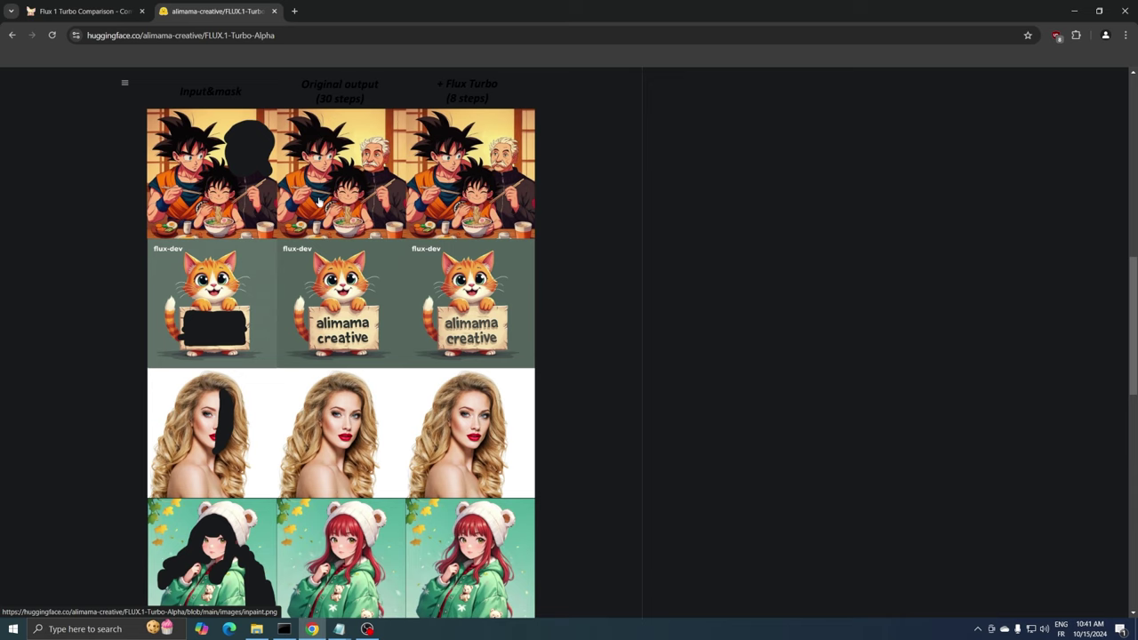
{"action": "scroll", "coordinate": [319, 203], "scroll_direction": "down", "scroll_amount": 1}
{"action": "scroll", "coordinate": [318, 203], "scroll_direction": "down", "scroll_amount": 2}
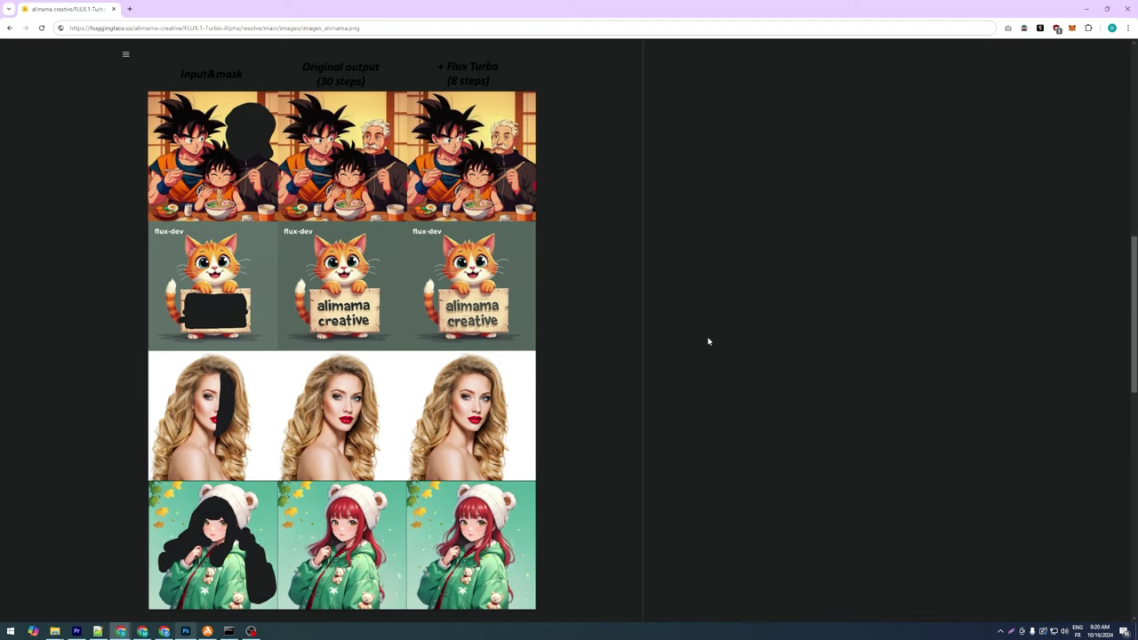
- Save the safetensors from Files and versions into ComfyUI\models\loras as Flux1-dev-Turbo-Alpha
{"action": "scroll", "coordinate": [706, 337], "scroll_direction": "up", "scroll_amount": 10}
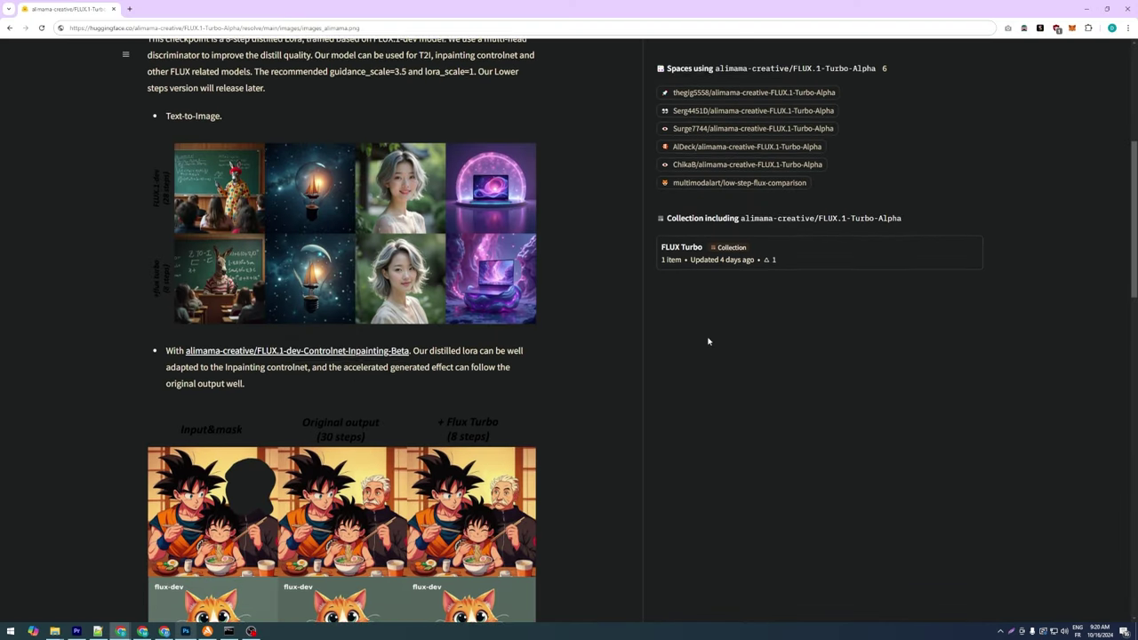
{"action": "scroll", "coordinate": [356, 268], "scroll_direction": "up", "scroll_amount": 1}
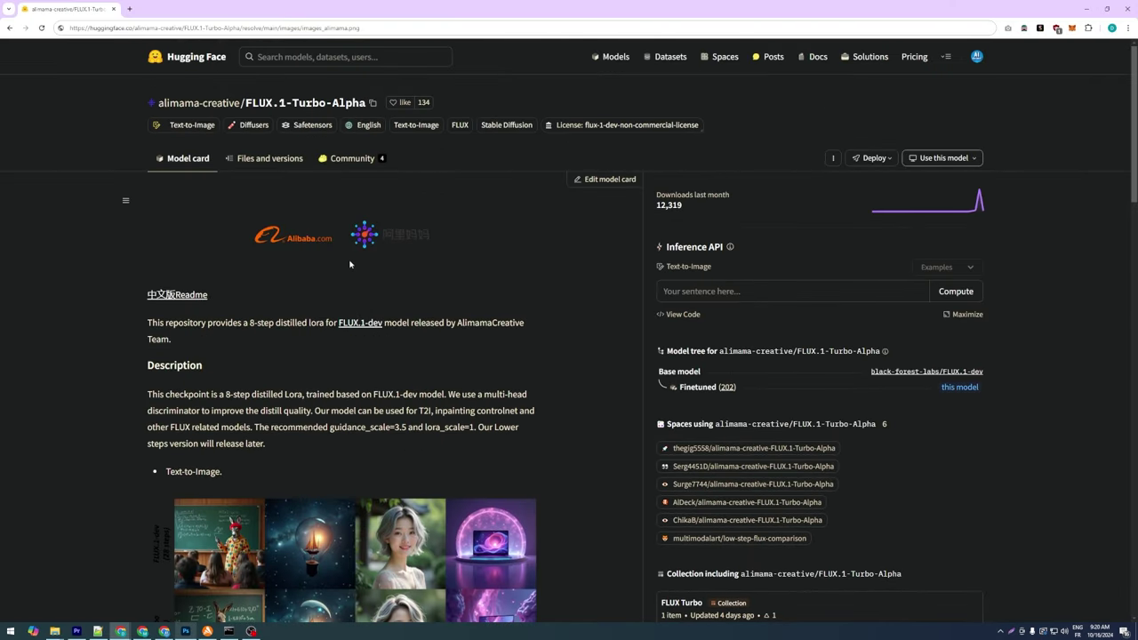
{"action": "left_click", "coordinate": [263, 163]}
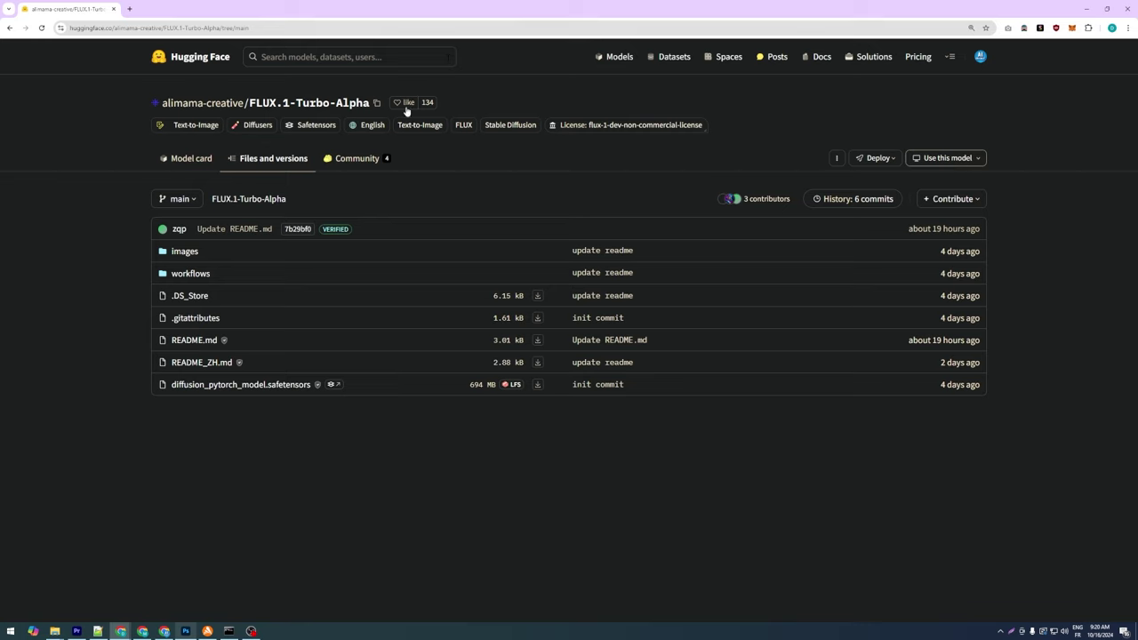
{"action": "right_click", "coordinate": [538, 387]}
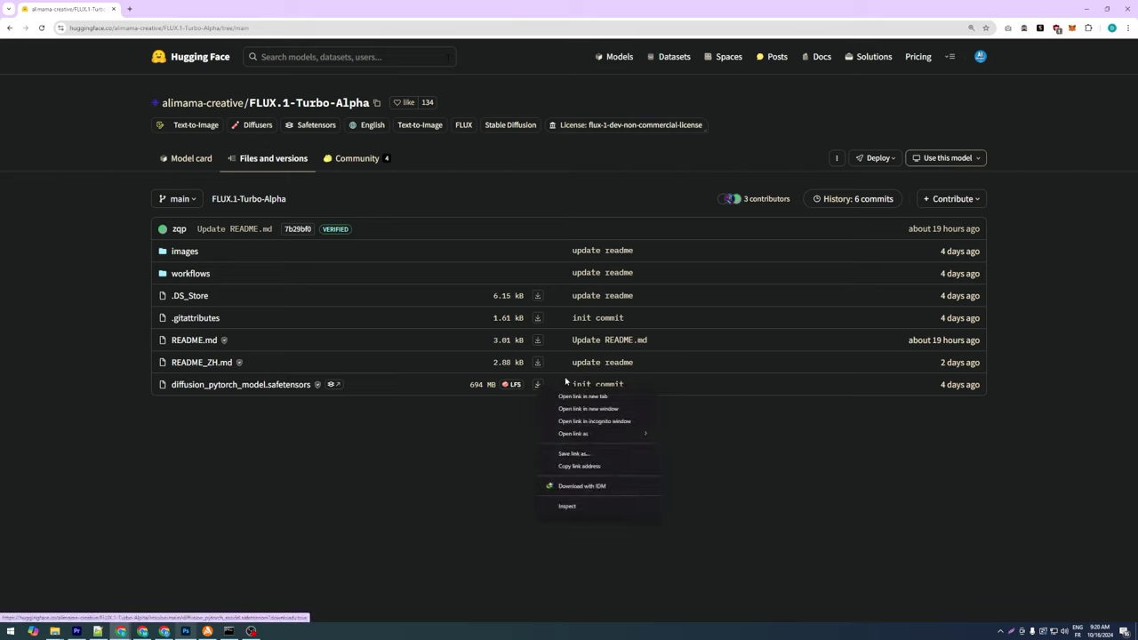
{"action": "left_click", "coordinate": [595, 454]}
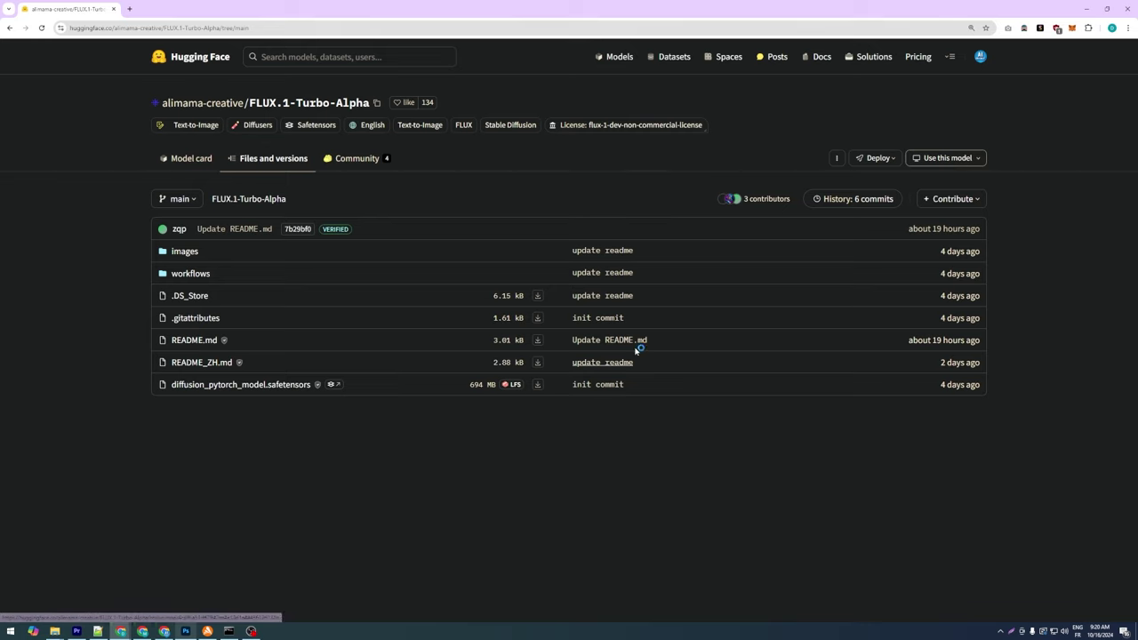
{"action": "double_click", "coordinate": [701, 311]}
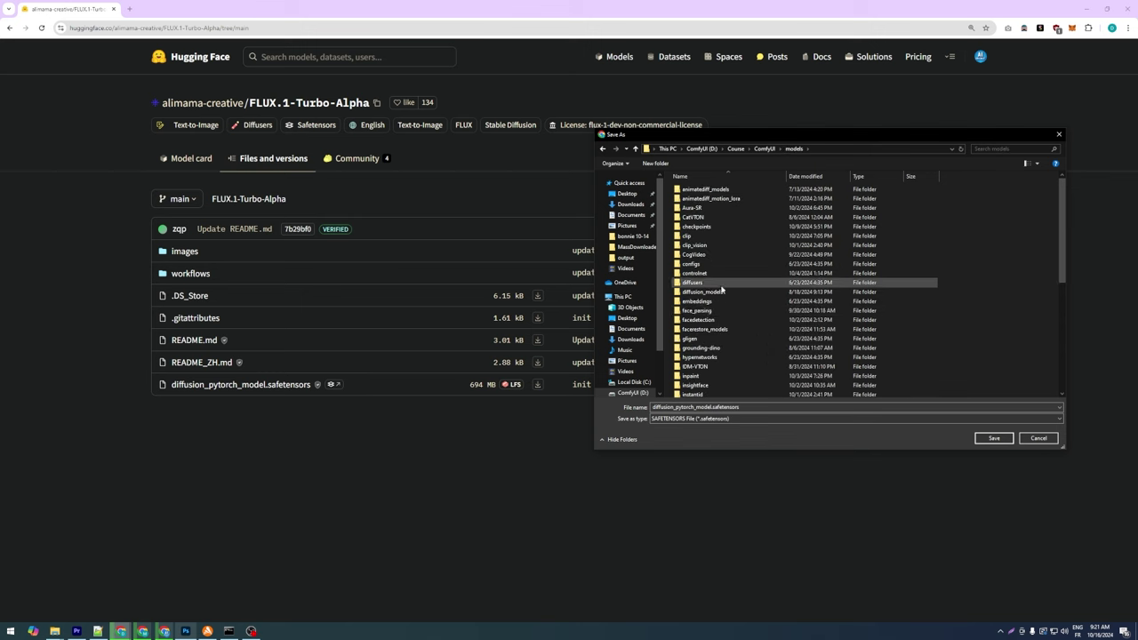
{"action": "scroll", "coordinate": [723, 264], "scroll_direction": "down", "scroll_amount": 5}
{"action": "double_click", "coordinate": [702, 211]}
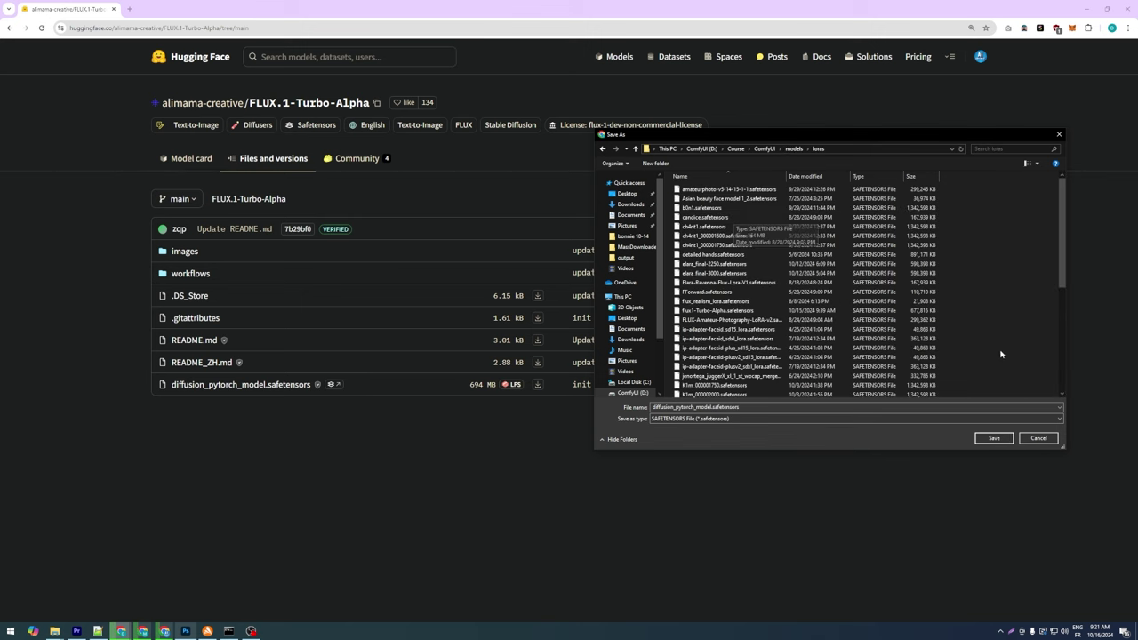
{"action": "type", "text": "Flux1-dev"}
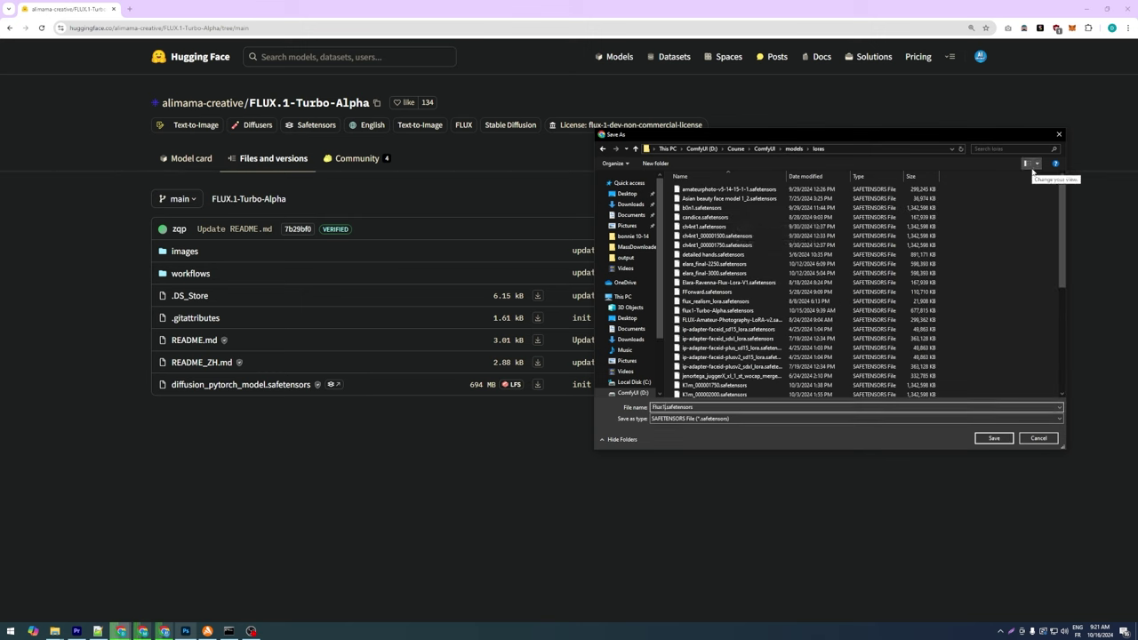
{"action": "type", "text": "-Turbo-Alpha"}
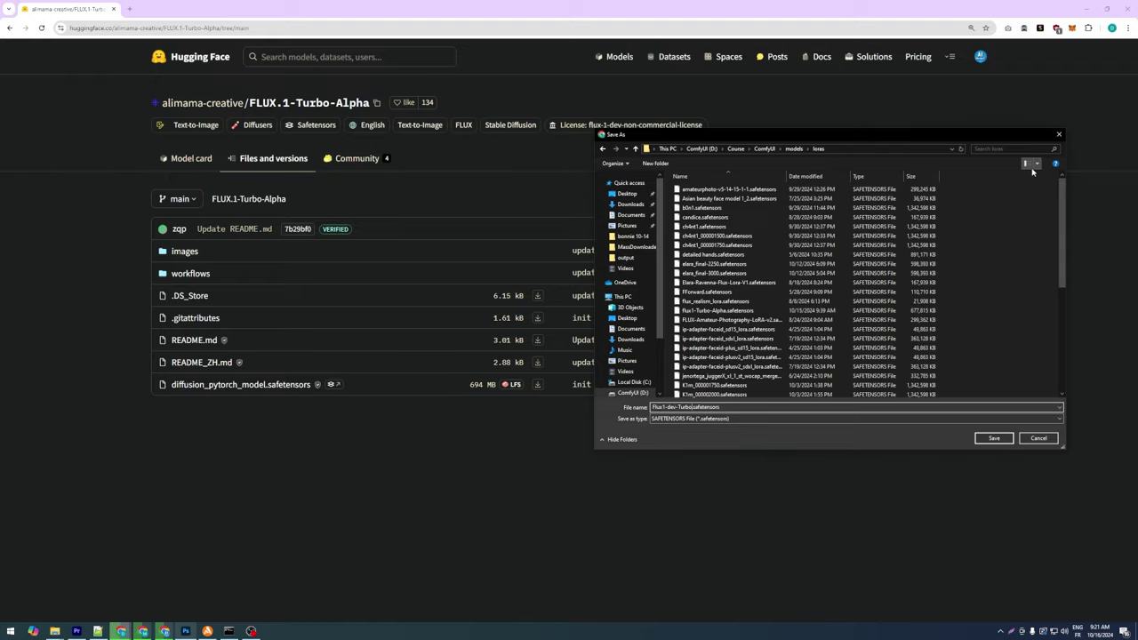
{"action": "left_click", "coordinate": [995, 438]}
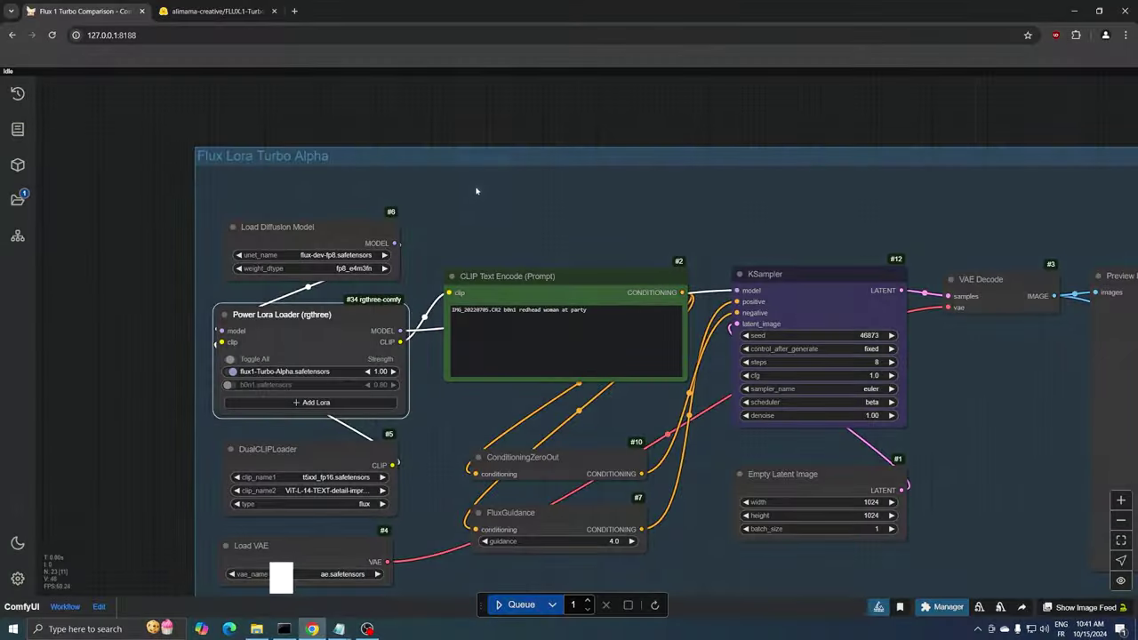
- Set the Turbo Alpha FluxGuidance guidance to 3.5 and keep KSampler steps at 8
{"action": "left_click_drag", "start_coordinate": [486, 133], "coordinate": [360, 97]}
{"action": "scroll", "coordinate": [222, 274], "scroll_direction": "down", "scroll_amount": 1}
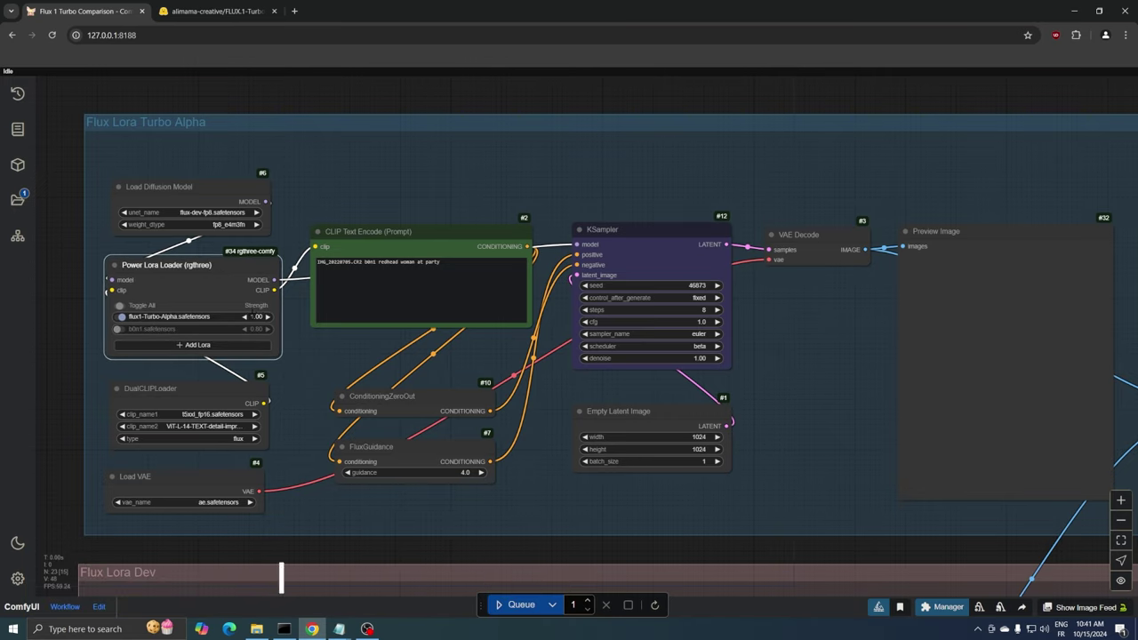
{"action": "left_click", "coordinate": [452, 472]}
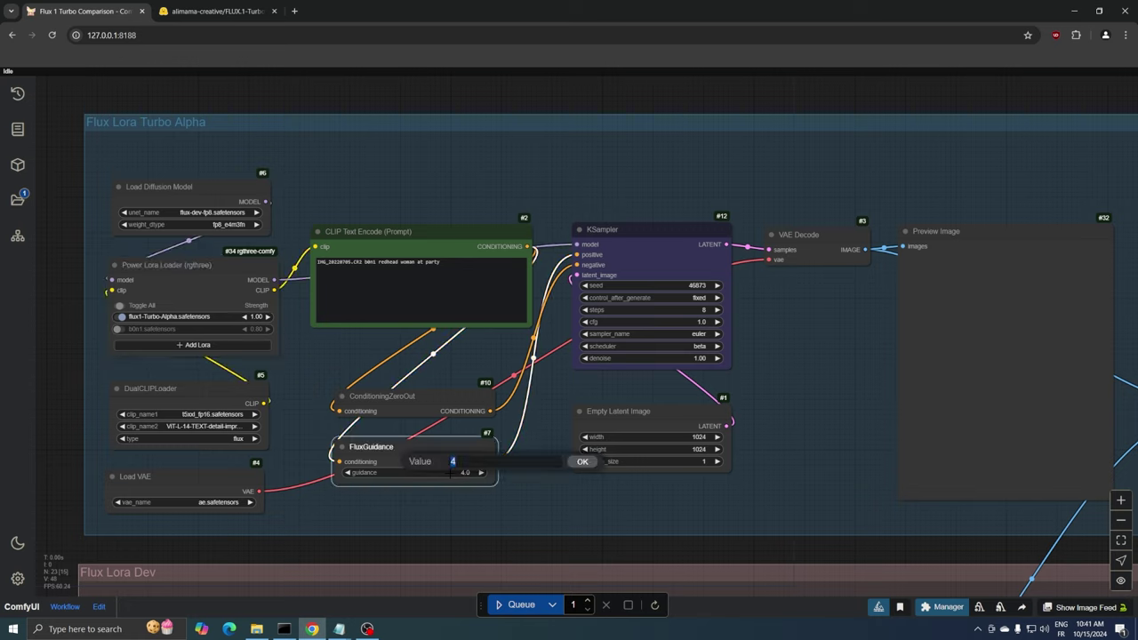
{"action": "type", "text": "3.5"}
{"action": "key", "text": "Return"}
{"action": "left_click", "coordinate": [705, 310]}
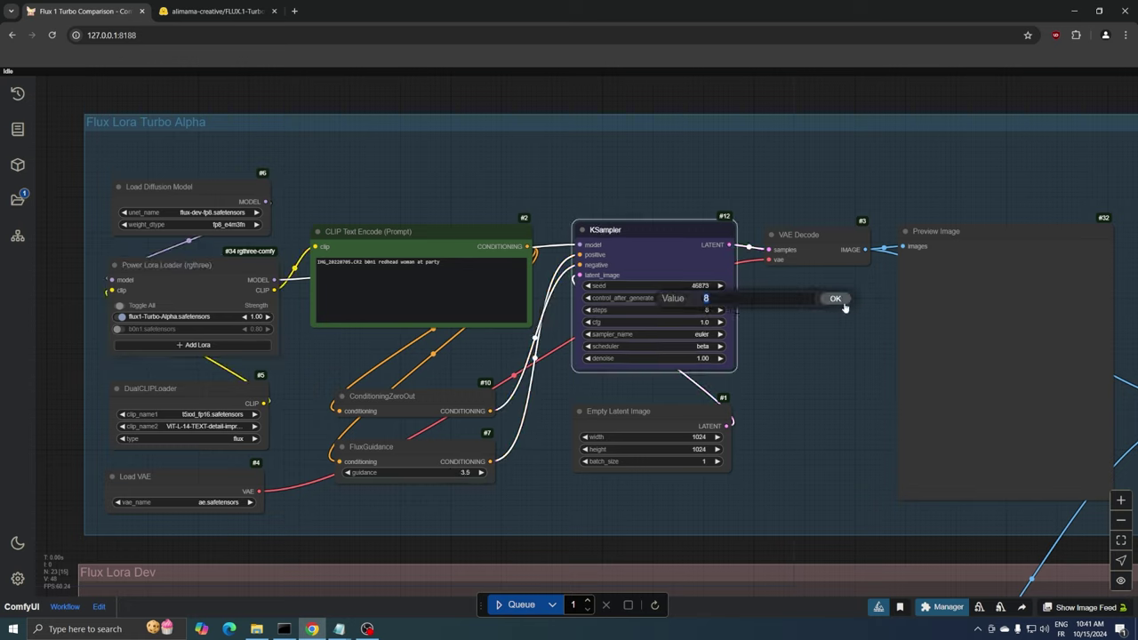
{"action": "left_click", "coordinate": [842, 303]}
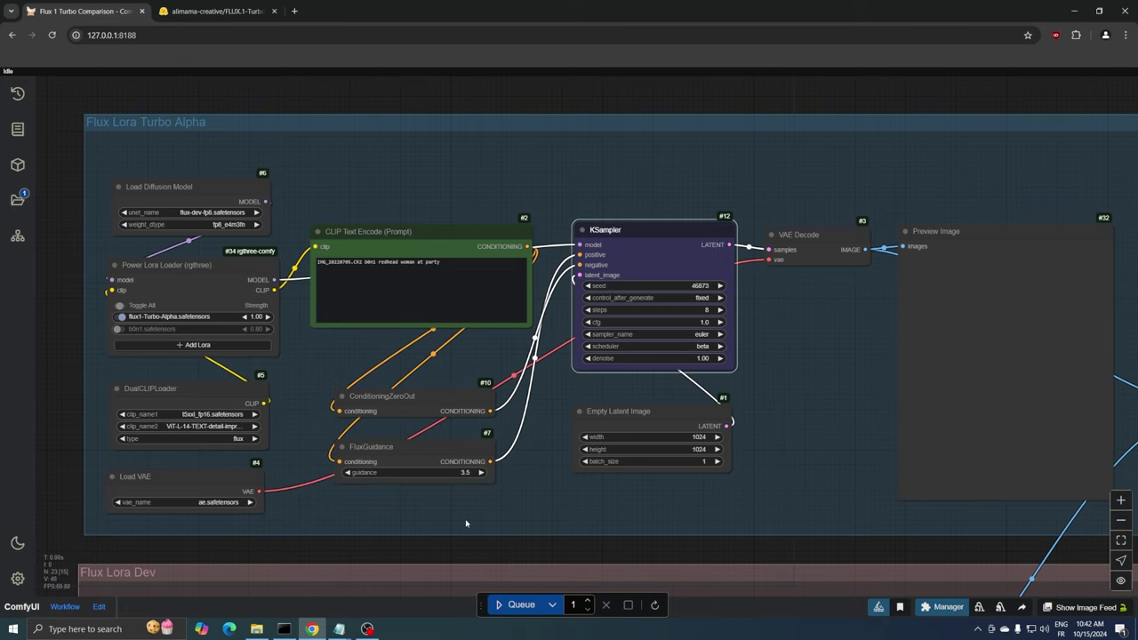
{"action": "scroll", "coordinate": [384, 556], "scroll_direction": "down", "scroll_amount": 1}
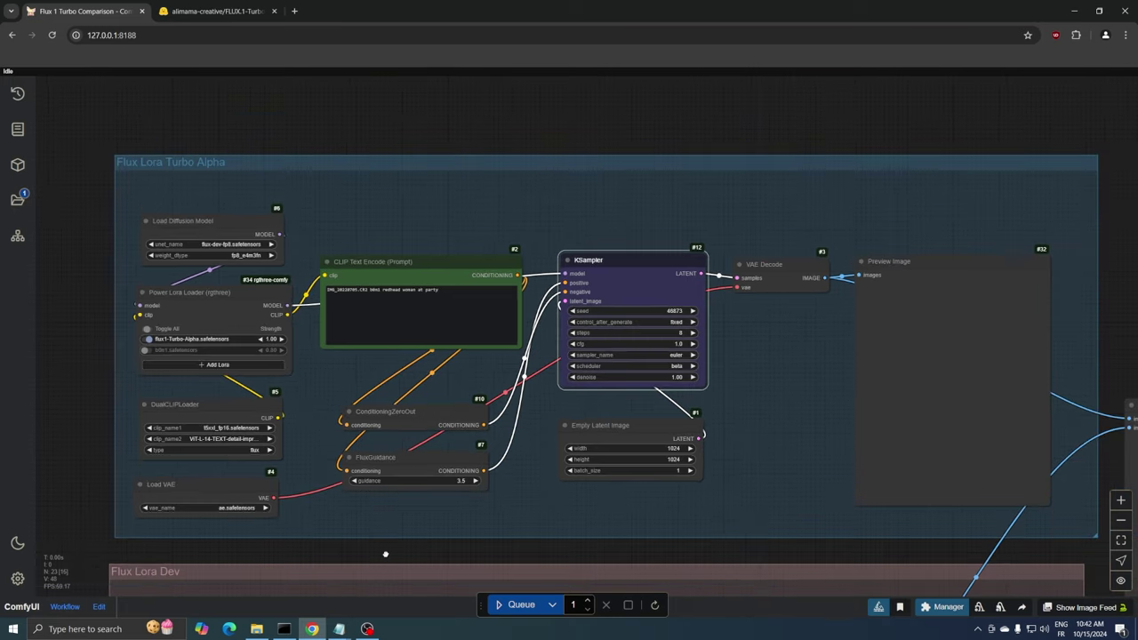
- Nudge the Dev group's loader nodes up and confirm its FluxGuidance guidance at 3.5
{"action": "left_click_drag", "start_coordinate": [385, 554], "coordinate": [396, 203]}
{"action": "left_click_drag", "start_coordinate": [268, 413], "coordinate": [270, 321]}
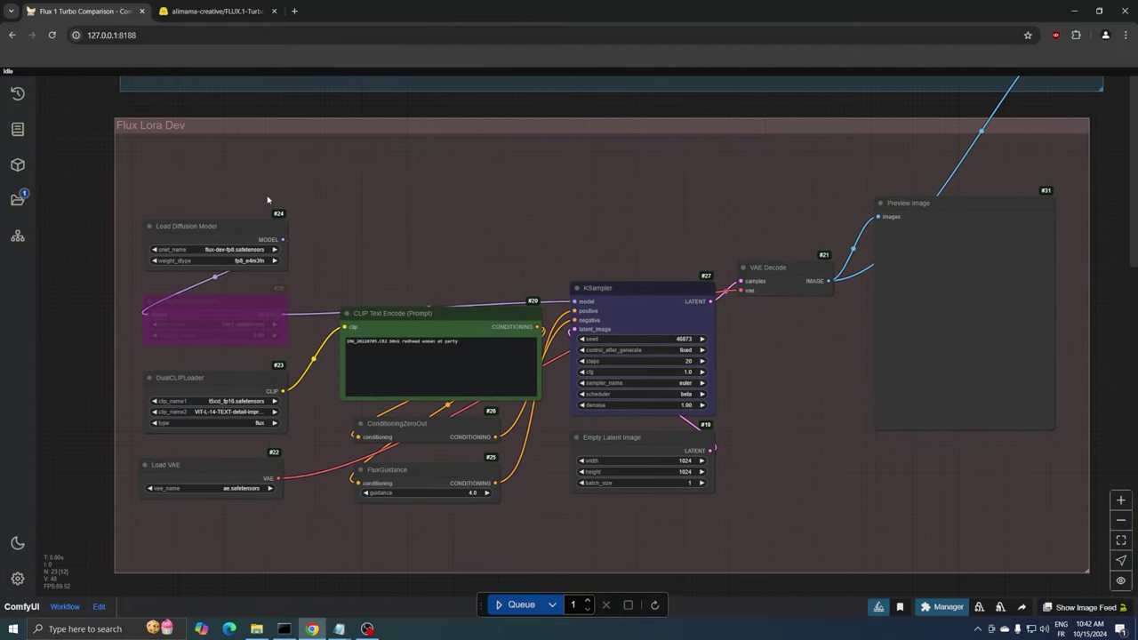
{"action": "left_click_drag", "start_coordinate": [240, 229], "coordinate": [242, 225]}
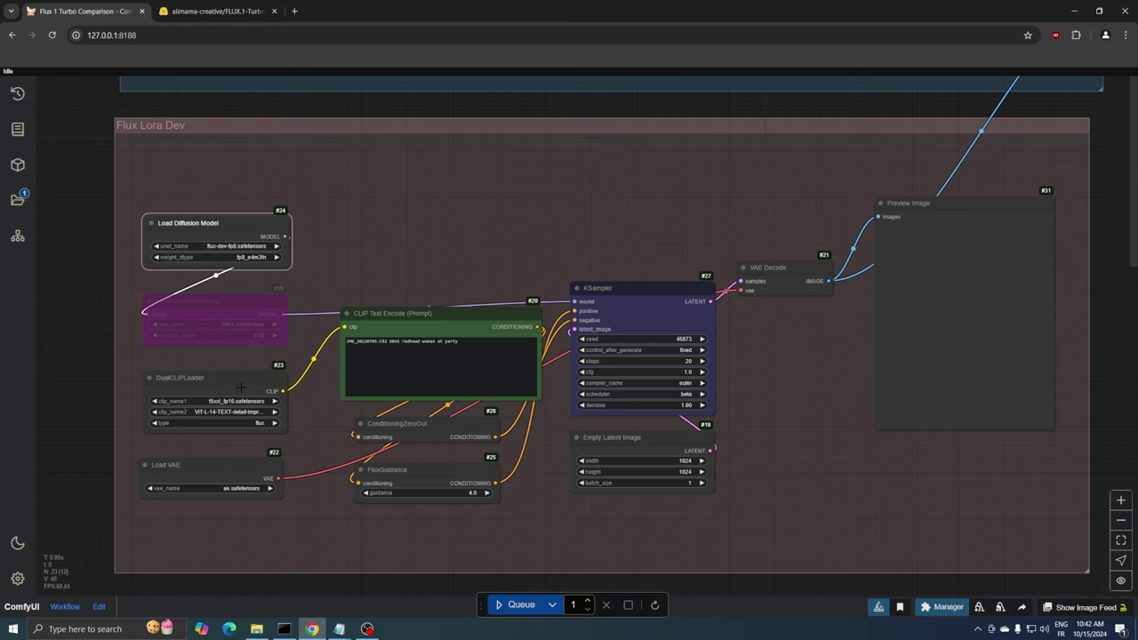
{"action": "left_click_drag", "start_coordinate": [240, 387], "coordinate": [243, 385]}
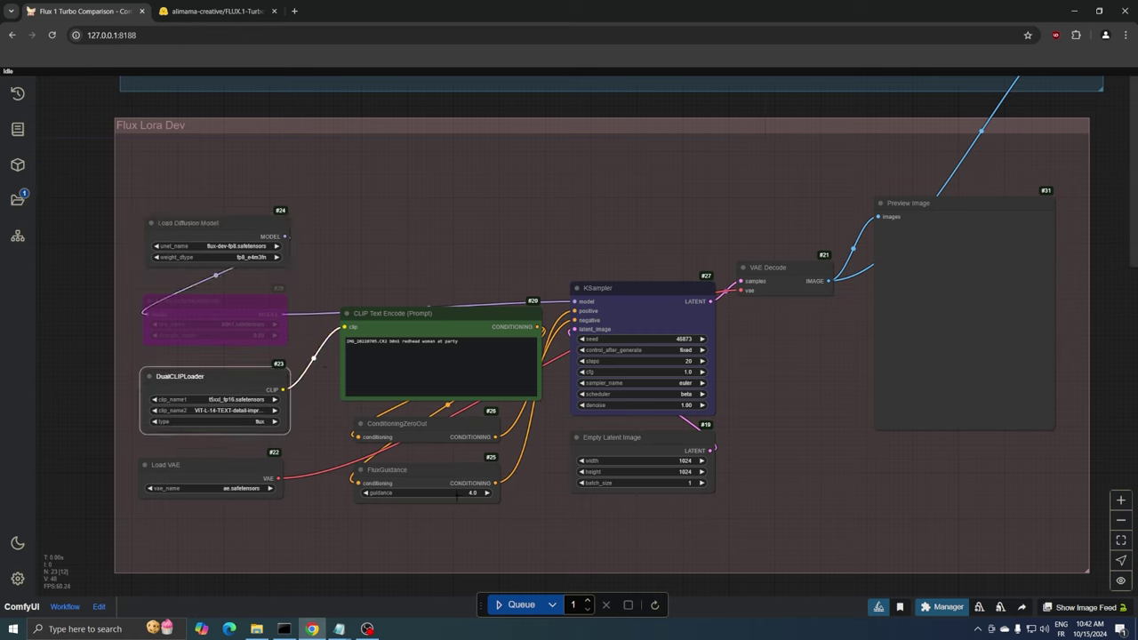
{"action": "left_click", "coordinate": [457, 493]}
{"action": "key", "text": "Return"}
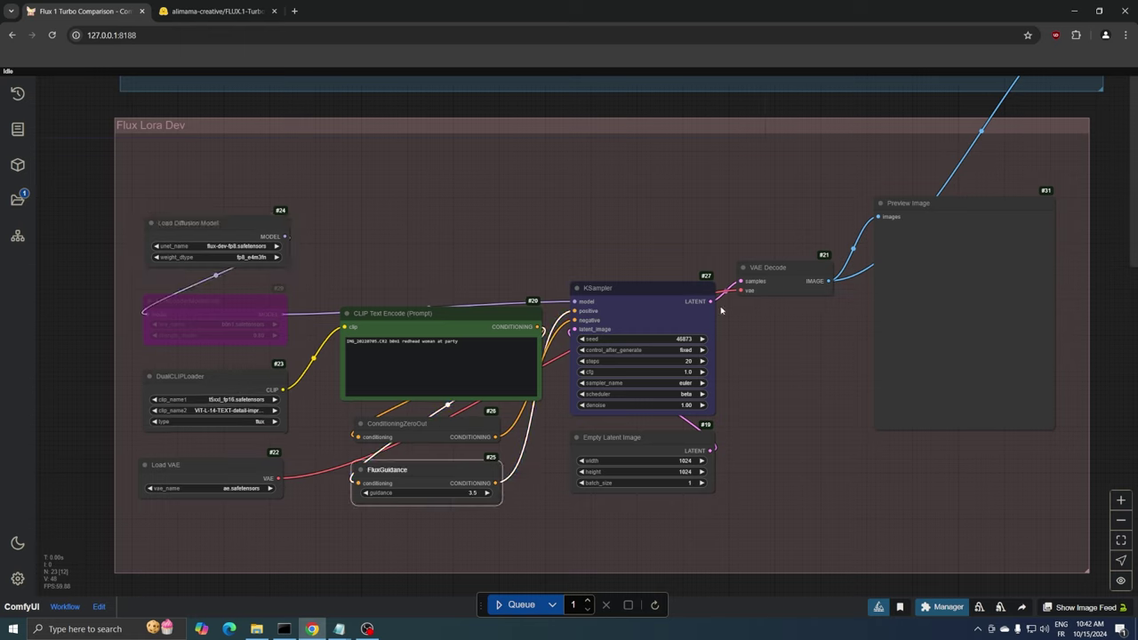
- Place the Image Comparer node beside both groups and queue the workflow
{"action": "scroll", "coordinate": [687, 309], "scroll_direction": "down", "scroll_amount": 7}
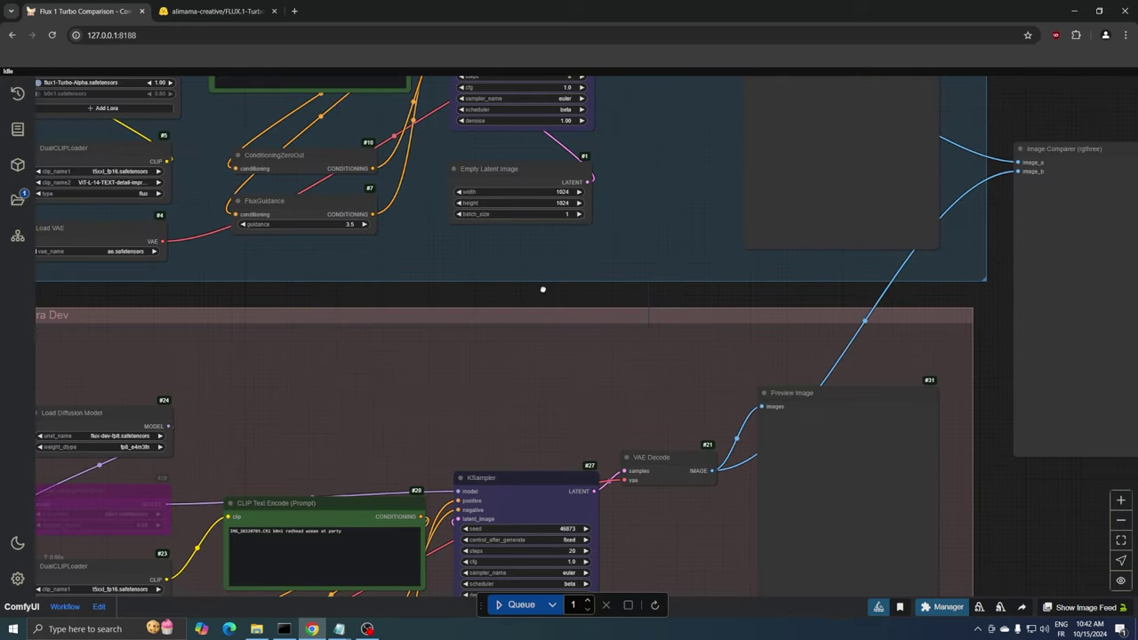
{"action": "left_click_drag", "start_coordinate": [850, 250], "coordinate": [857, 292]}
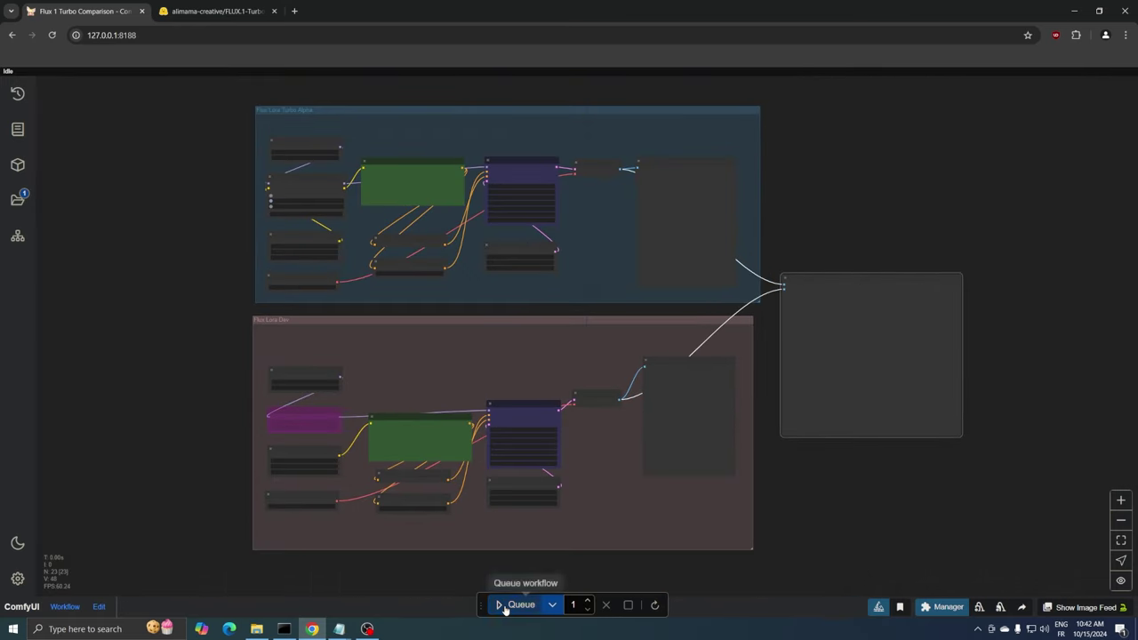
{"action": "left_click", "coordinate": [533, 604]}
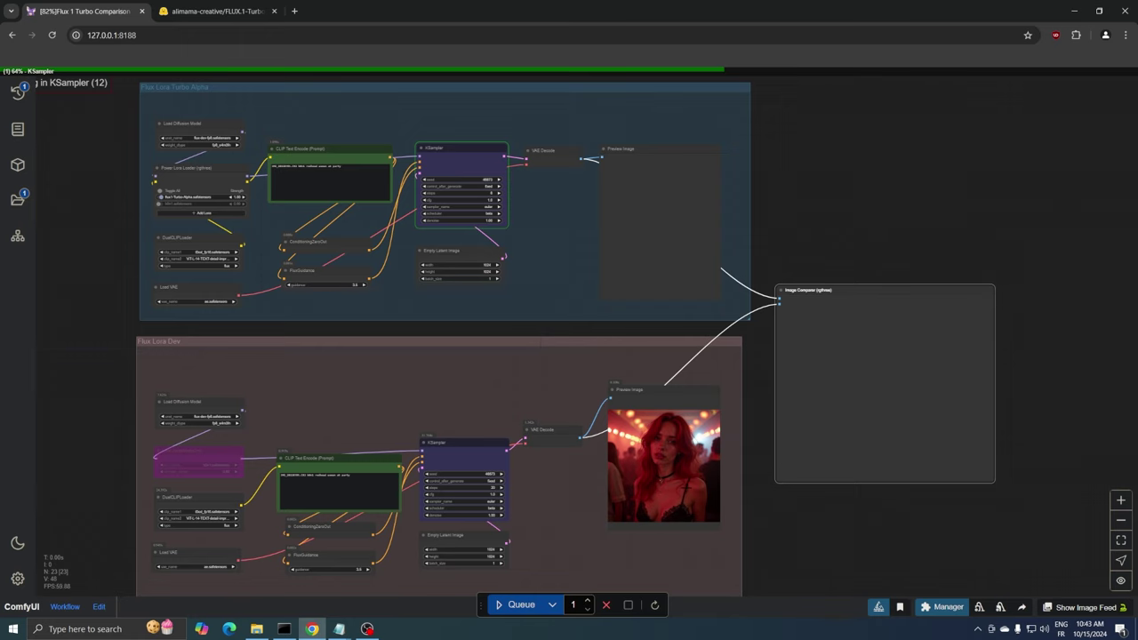
- Pan and zoom around the canvas to watch both groups' previews and the comparer during the run
{"action": "scroll", "coordinate": [710, 501], "scroll_direction": "up", "scroll_amount": 5}
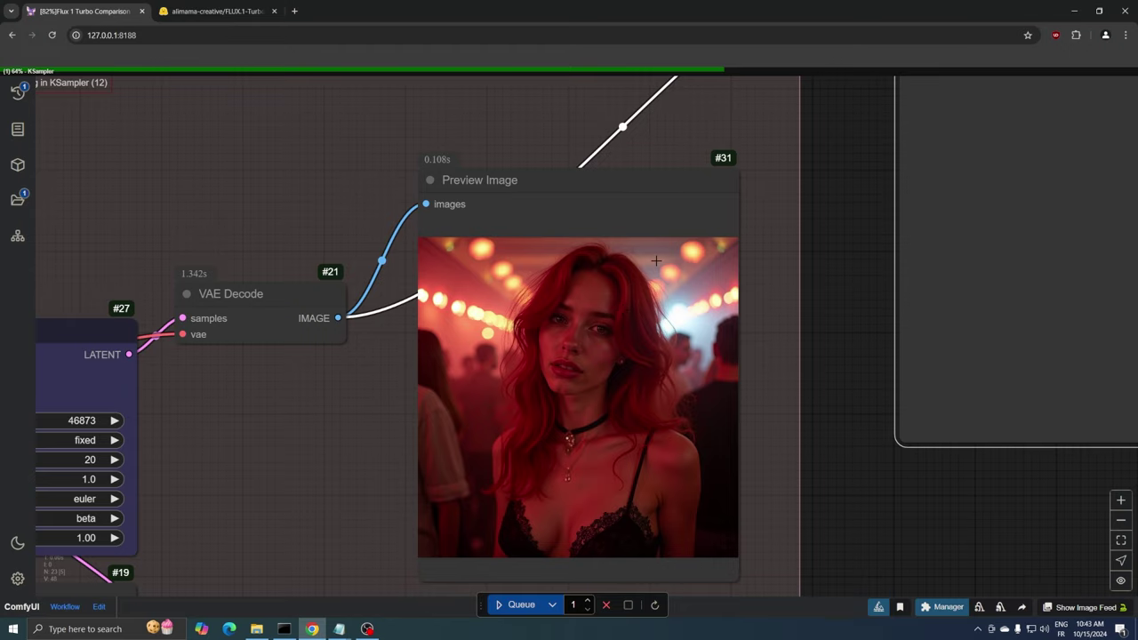
{"action": "scroll", "coordinate": [655, 260], "scroll_direction": "down", "scroll_amount": 7}
{"action": "scroll", "coordinate": [47, 374], "scroll_direction": "up", "scroll_amount": 5}
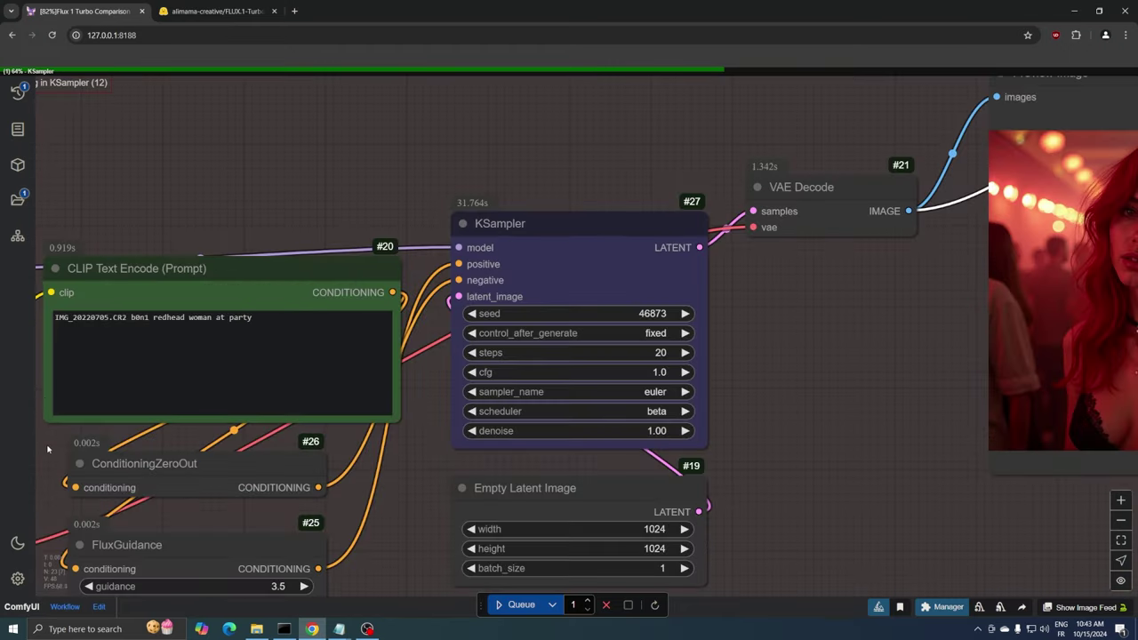
{"action": "left_click_drag", "start_coordinate": [49, 449], "coordinate": [325, 450]}
{"action": "scroll", "coordinate": [291, 341], "scroll_direction": "up", "scroll_amount": 3}
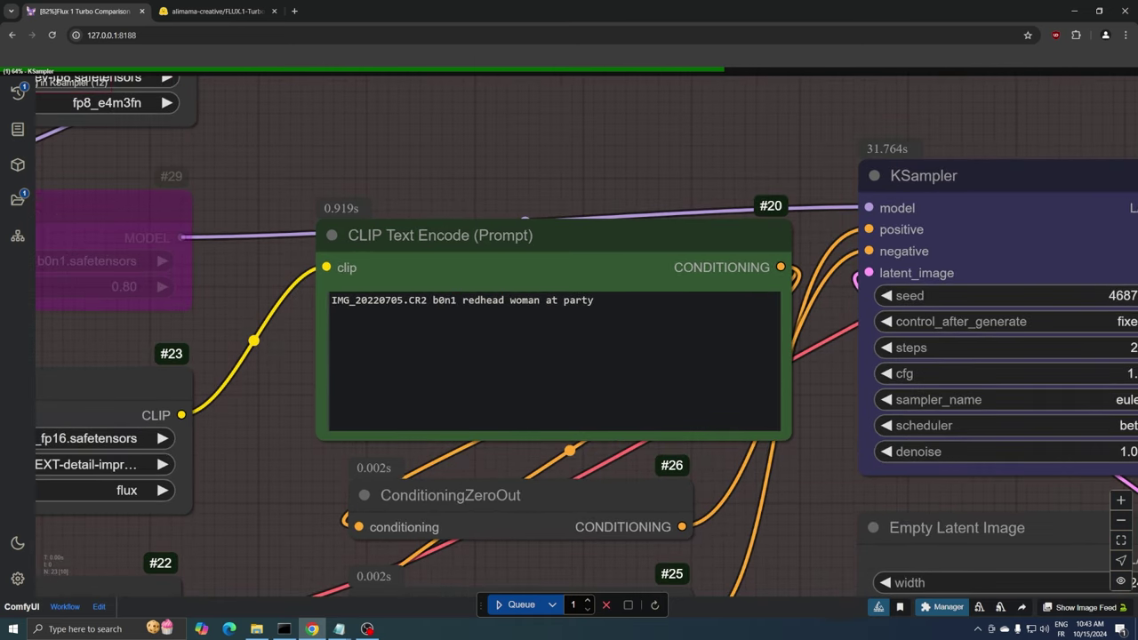
{"action": "double_click", "coordinate": [378, 300]}
{"action": "scroll", "coordinate": [569, 196], "scroll_direction": "down", "scroll_amount": 8}
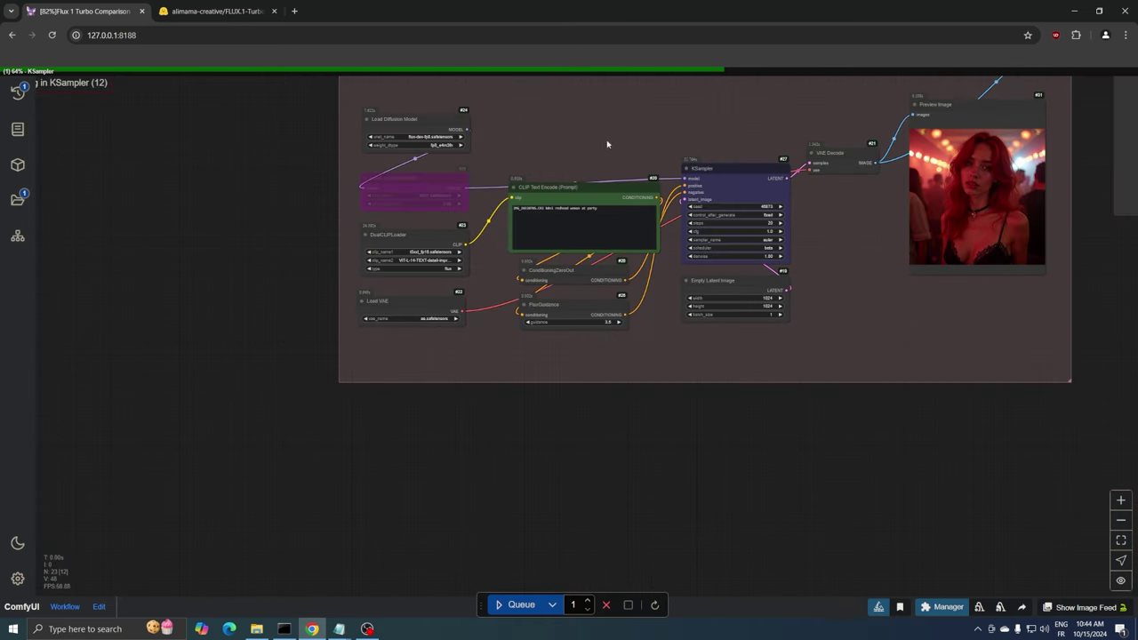
{"action": "left_click_drag", "start_coordinate": [1089, 290], "coordinate": [901, 574]}
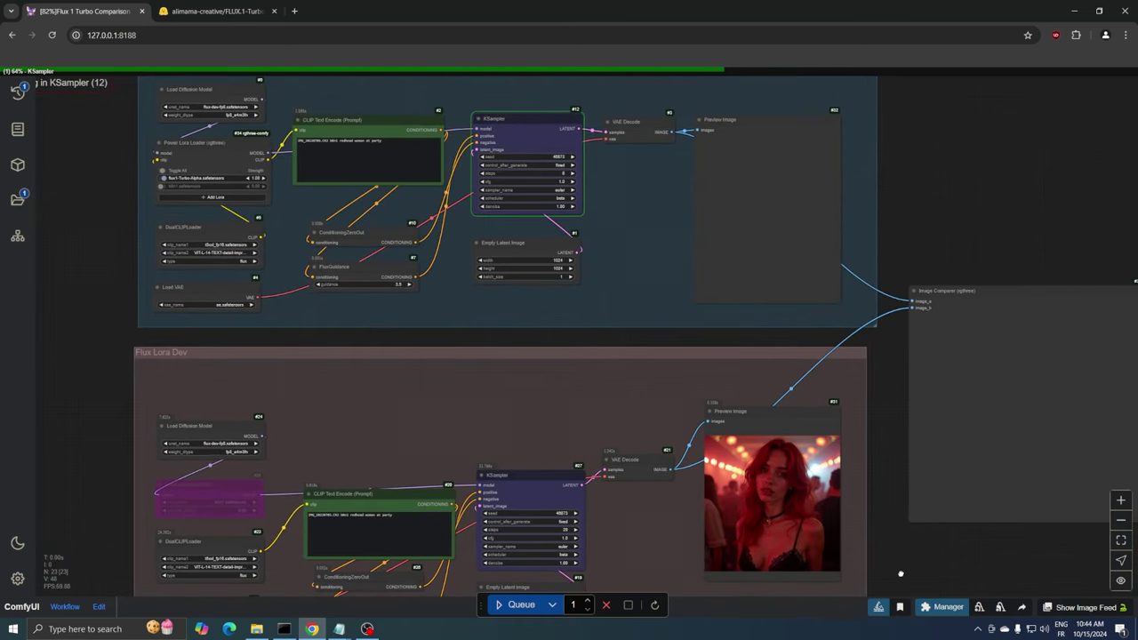
{"action": "scroll", "coordinate": [901, 573], "scroll_direction": "down", "scroll_amount": 3}
{"action": "left_click_drag", "start_coordinate": [909, 305], "coordinate": [826, 232]}
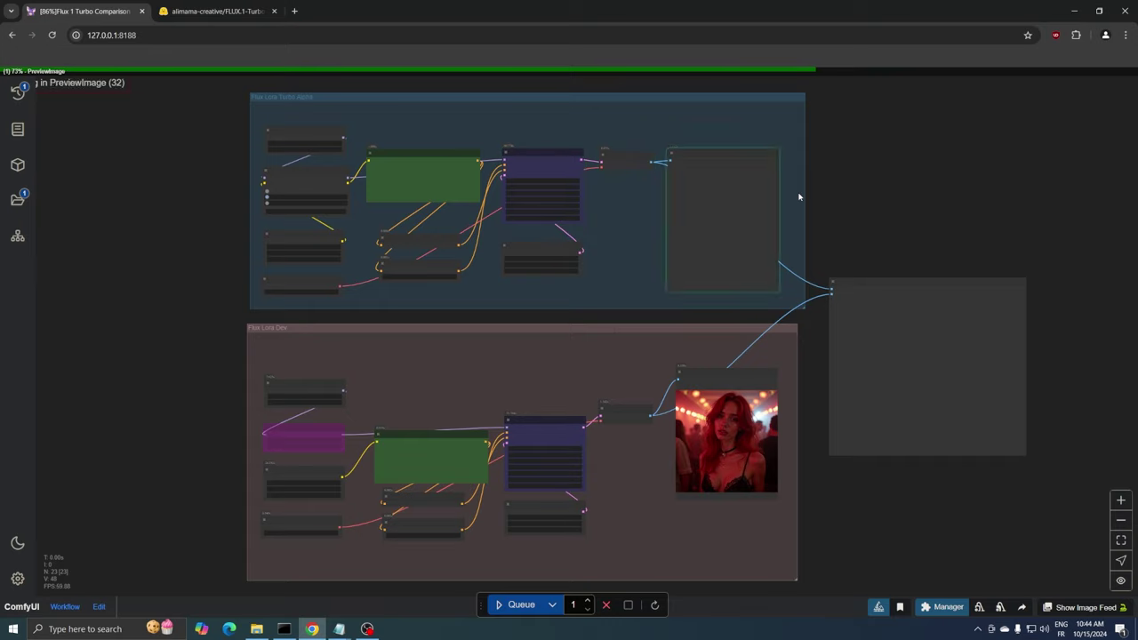
{"action": "scroll", "coordinate": [799, 196], "scroll_direction": "up", "scroll_amount": 10}
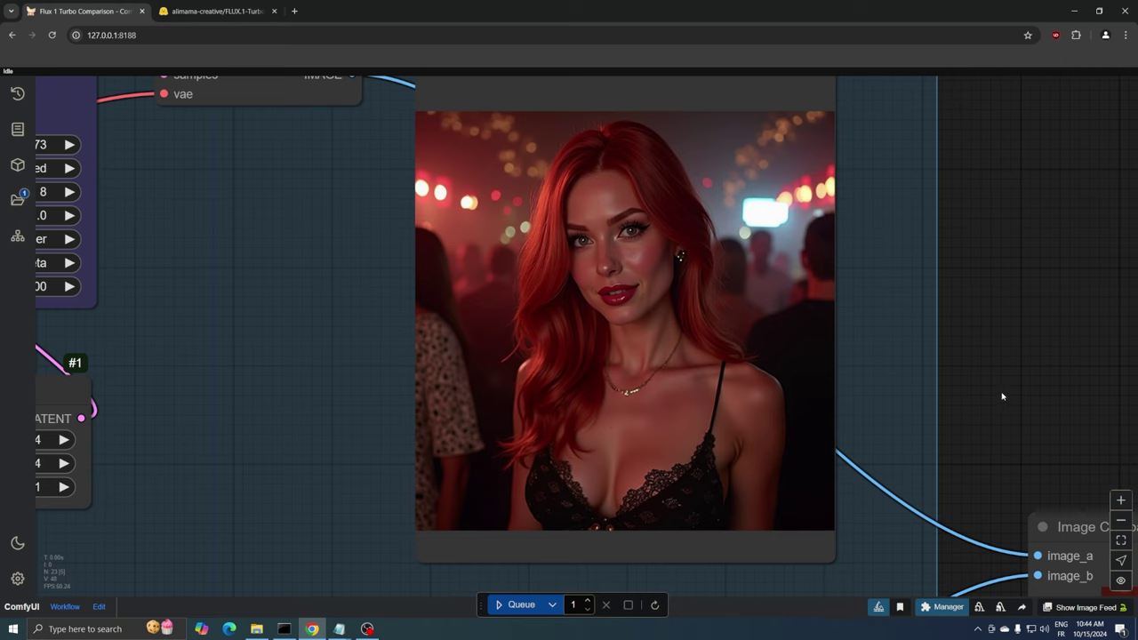
{"action": "left_click", "coordinate": [1121, 561]}
{"action": "left_click_drag", "start_coordinate": [1031, 391], "coordinate": [581, 73]}
{"action": "scroll", "coordinate": [565, 407], "scroll_direction": "down", "scroll_amount": 1}
{"action": "left_click_drag", "start_coordinate": [565, 406], "coordinate": [354, 329]}
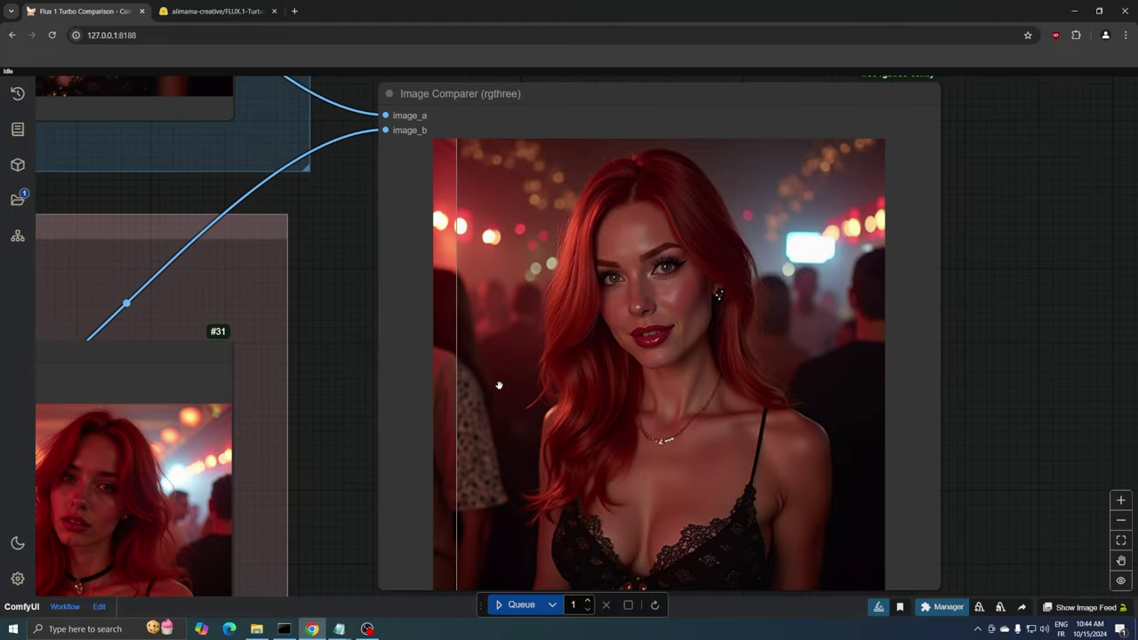
{"action": "left_click", "coordinate": [1122, 561]}
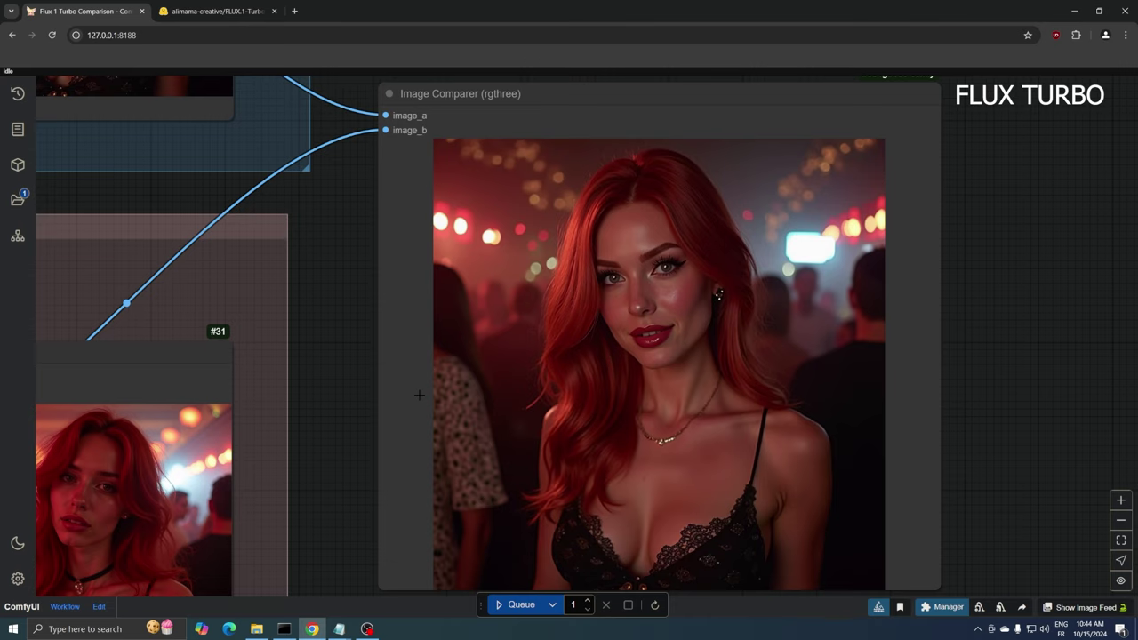
- Enable the b0n1 LoRA in the Turbo group and unbypass the Dev group's LoraLoaderModelOnly
{"action": "scroll", "coordinate": [419, 394], "scroll_direction": "down", "scroll_amount": 10}
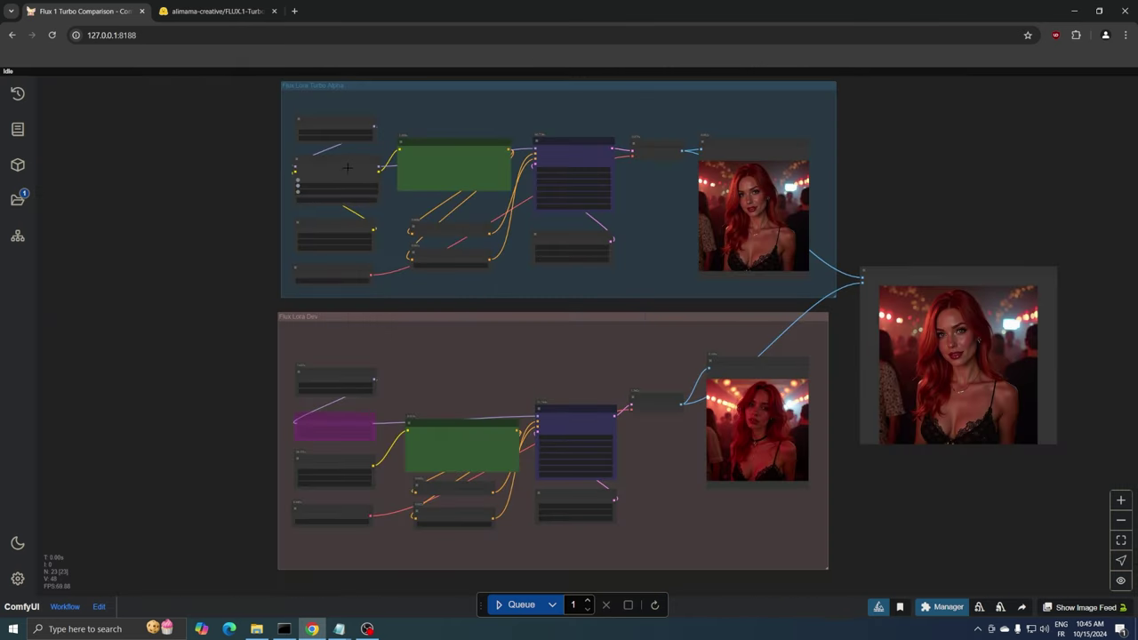
{"action": "scroll", "coordinate": [213, 198], "scroll_direction": "up", "scroll_amount": 10}
{"action": "left_click", "coordinate": [216, 197]}
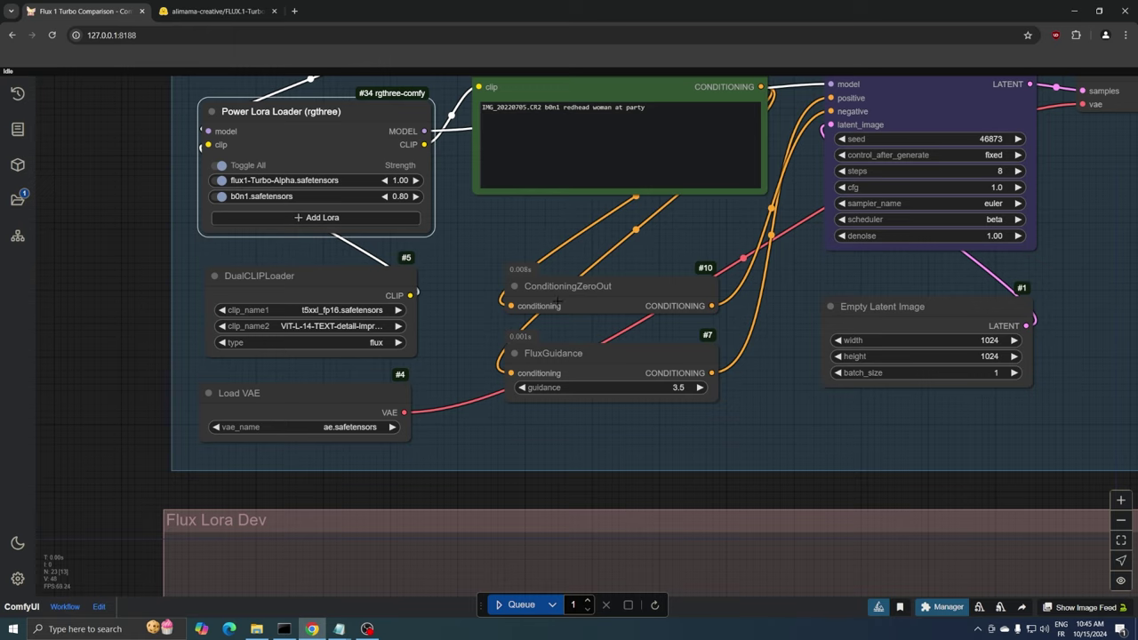
{"action": "left_click_drag", "start_coordinate": [119, 507], "coordinate": [169, 163]}
{"action": "key", "text": "ctrl+b"}
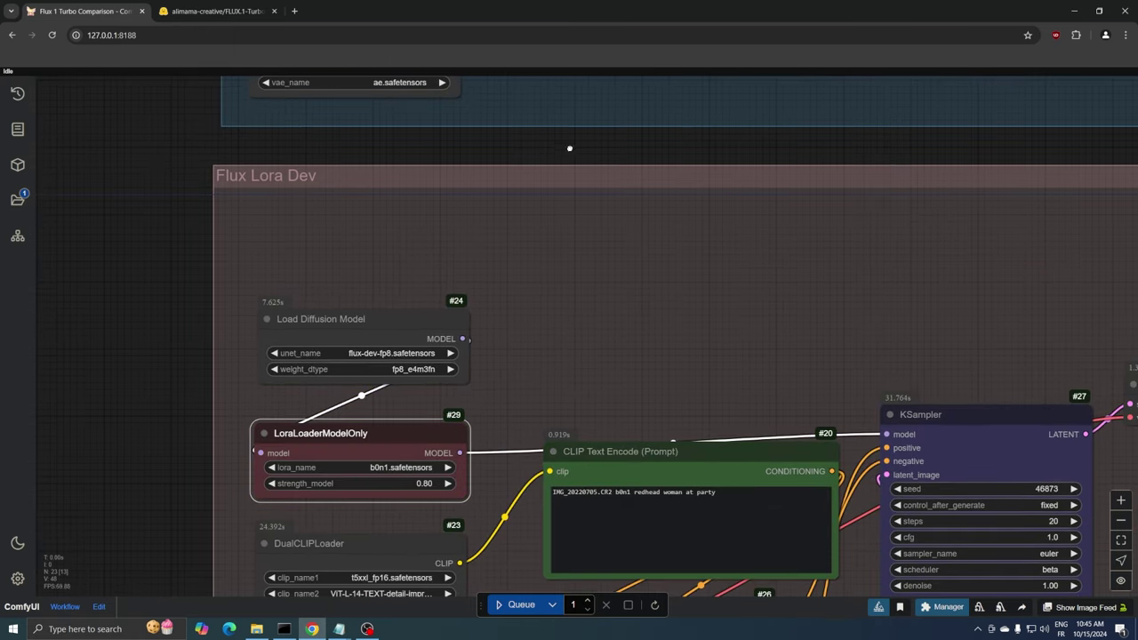
{"action": "left_click_drag", "start_coordinate": [570, 149], "coordinate": [465, 596]}
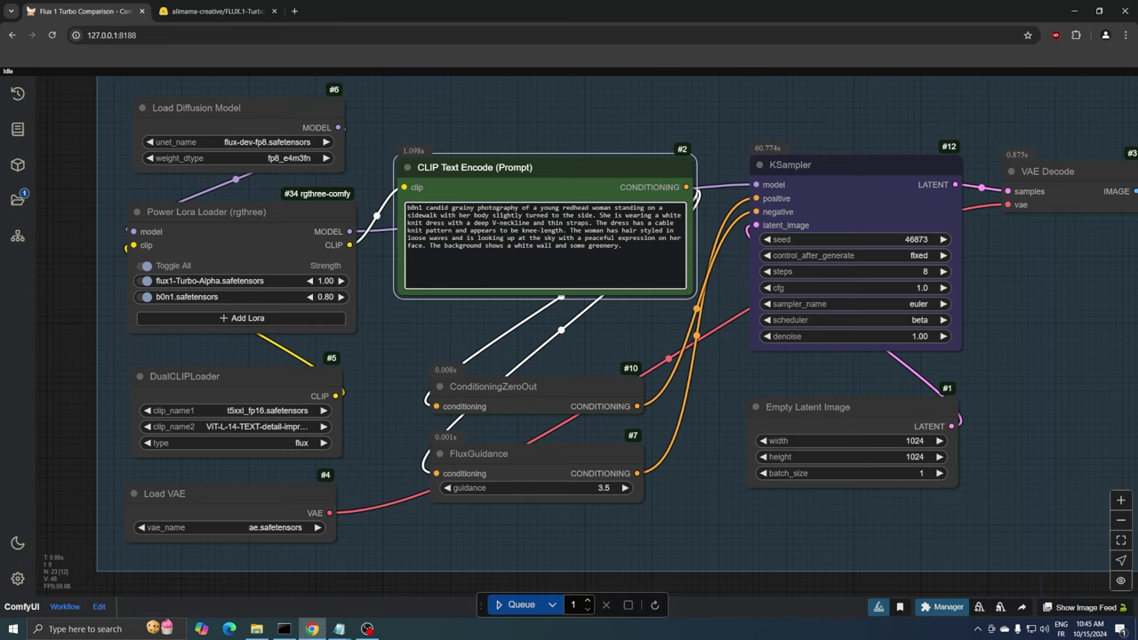
- Paste the long b0n1 knit-dress sidewalk description into the Dev prompt and queue the workflow
{"action": "scroll", "coordinate": [565, 146], "scroll_direction": "up", "scroll_amount": 4}
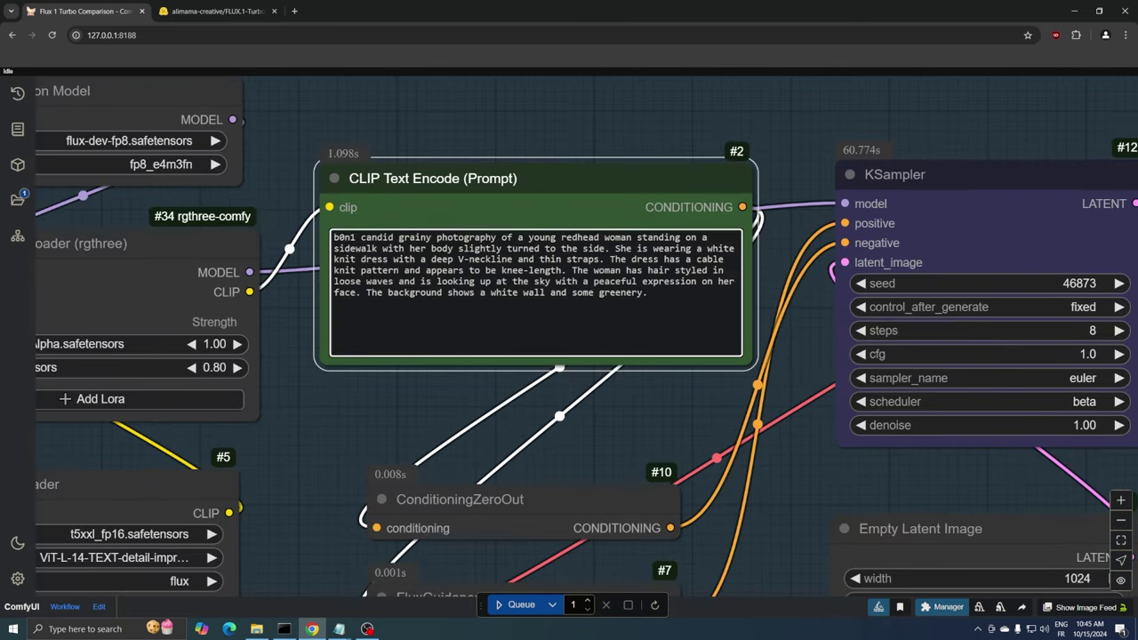
{"action": "scroll", "coordinate": [469, 372], "scroll_direction": "down", "scroll_amount": 4}
{"action": "left_click_drag", "start_coordinate": [469, 534], "coordinate": [470, 133]}
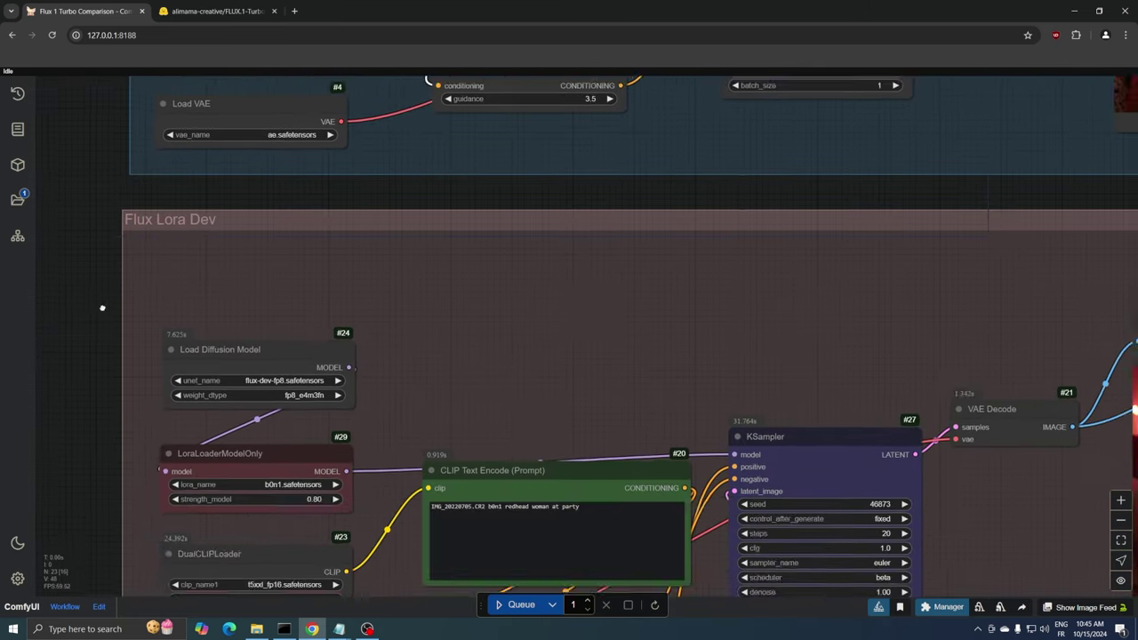
{"action": "scroll", "coordinate": [569, 374], "scroll_direction": "up", "scroll_amount": 4}
{"action": "type", "text": "b0n1 candid grainy photography of a young redhead woman standing on a sidewalk with her body slightly turned to the side. She is wearing a white knit dress with a deep V-neckline and thin straps. The dress has a cable knit pattern and appears to be knee-length. The woman has hair styled in loose waves and is looking up at the sky with a peaceful expression on her face. The background shows a white wall and some greenery."}
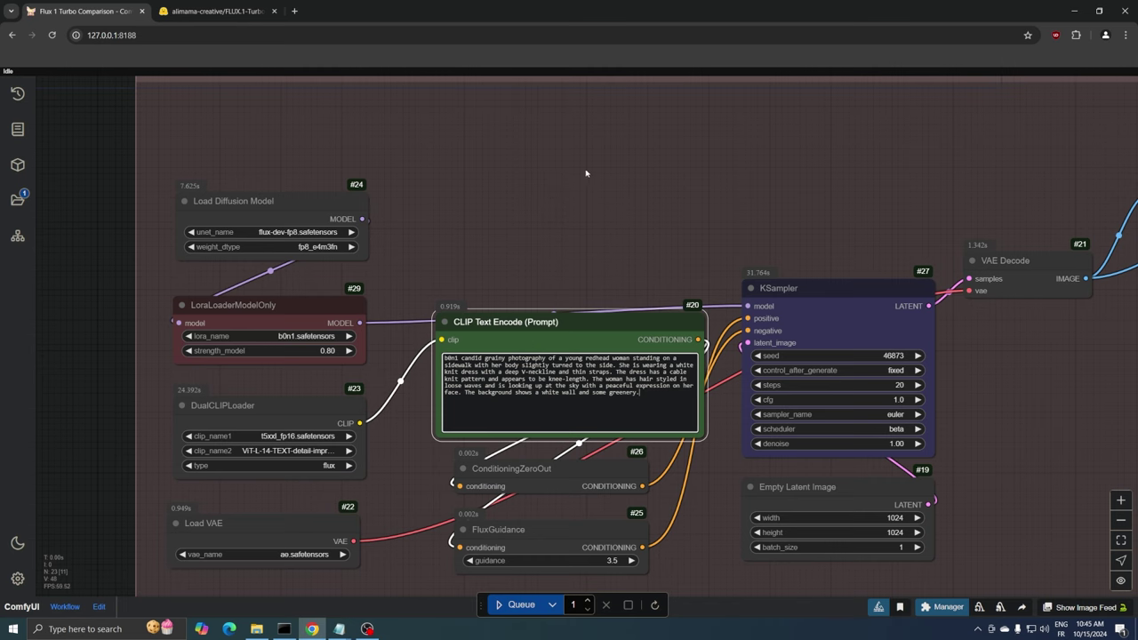
{"action": "key", "text": "ctrl+Return"}
{"action": "scroll", "coordinate": [716, 159], "scroll_direction": "down", "scroll_amount": 8}
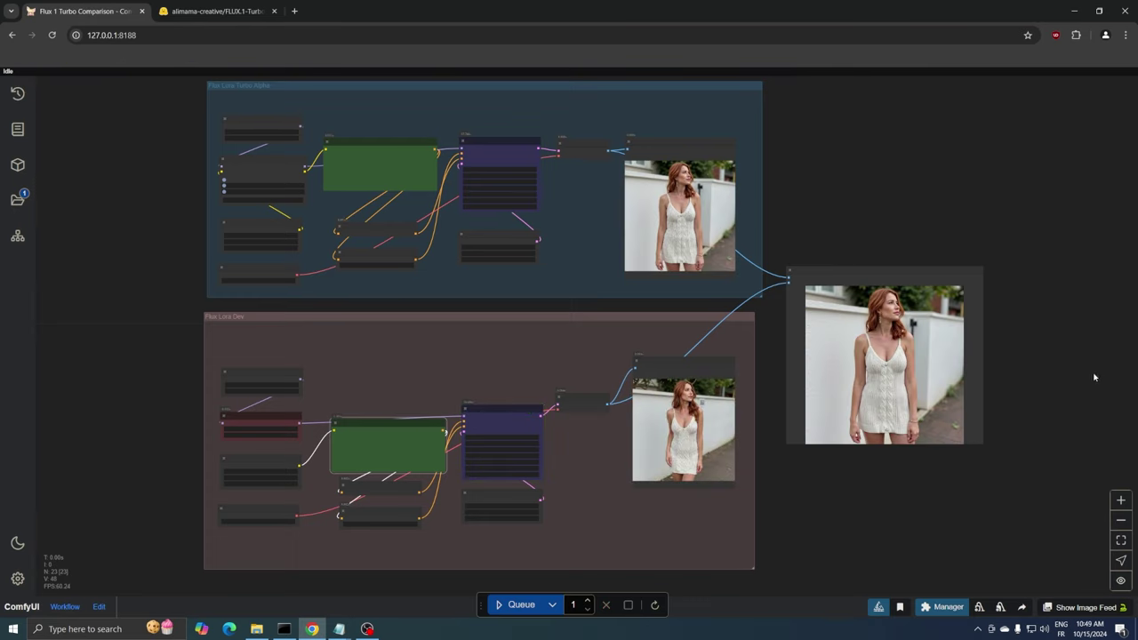
{"action": "scroll", "coordinate": [1003, 357], "scroll_direction": "up", "scroll_amount": 10}
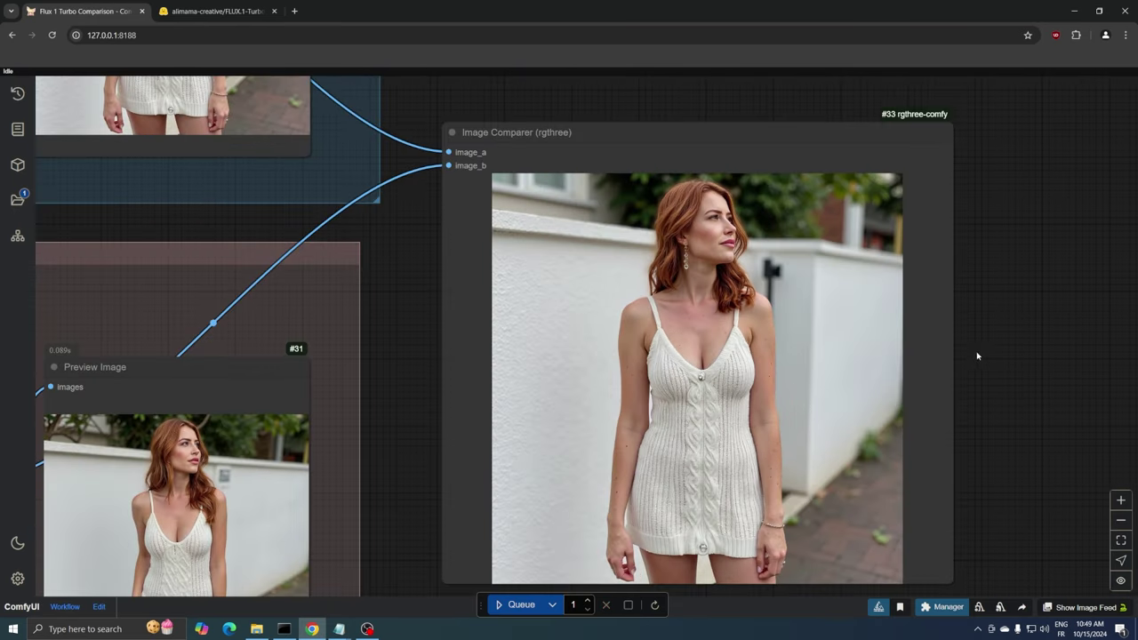
{"action": "left_click_drag", "start_coordinate": [1008, 338], "coordinate": [1013, 284]}
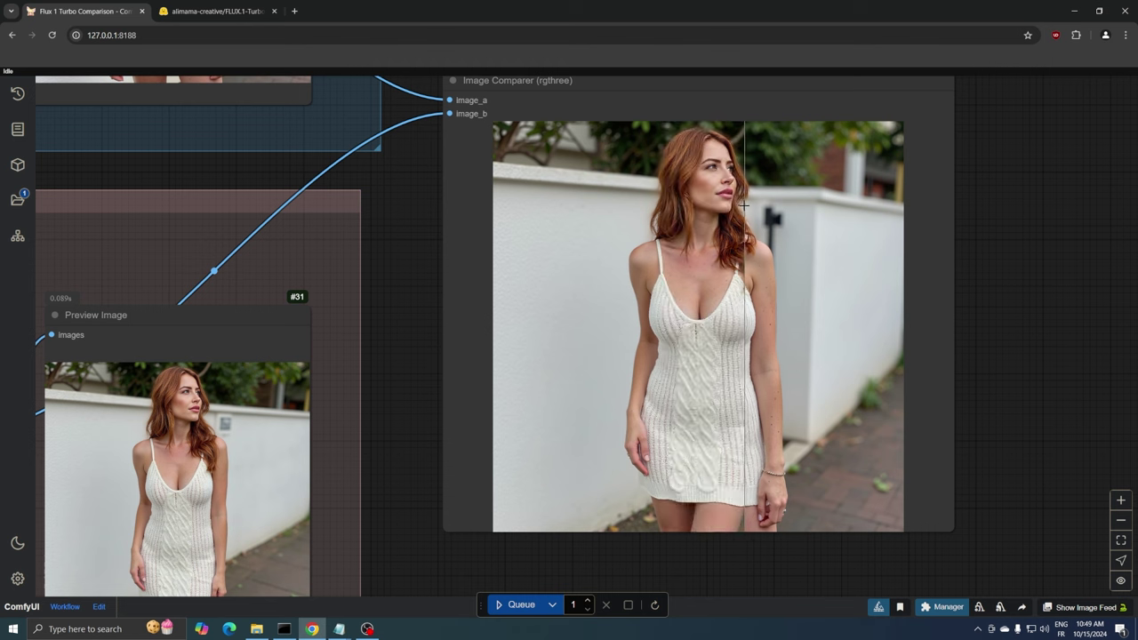
{"action": "scroll", "coordinate": [746, 206], "scroll_direction": "up", "scroll_amount": 2}
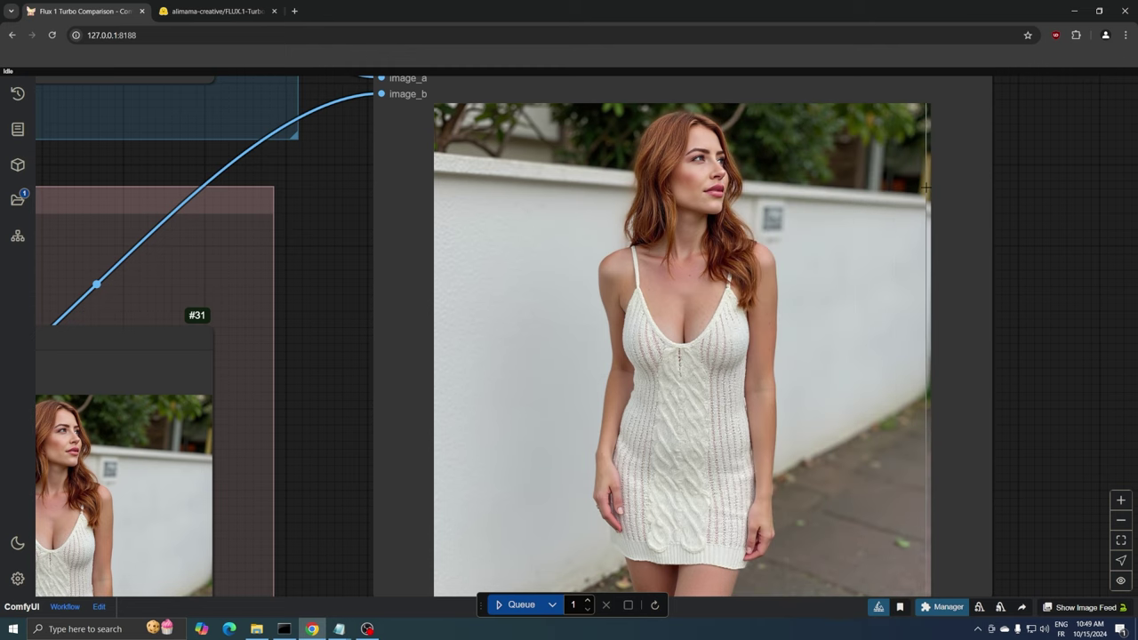
{"action": "scroll", "coordinate": [694, 347], "scroll_direction": "up", "scroll_amount": 6}
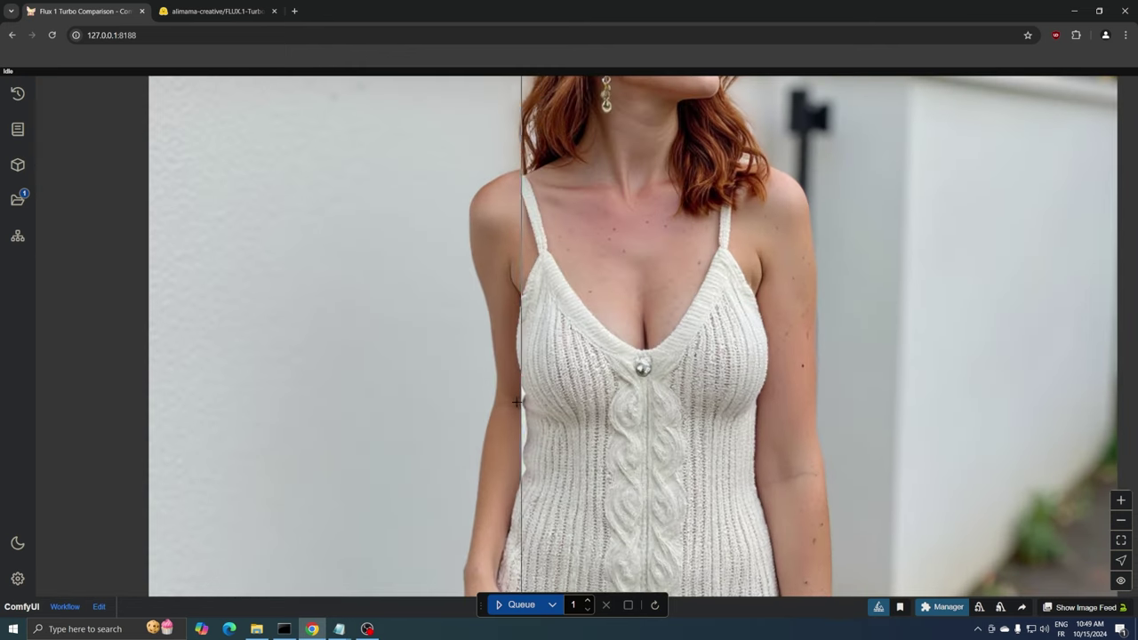
{"action": "scroll", "coordinate": [877, 315], "scroll_direction": "down", "scroll_amount": 8}
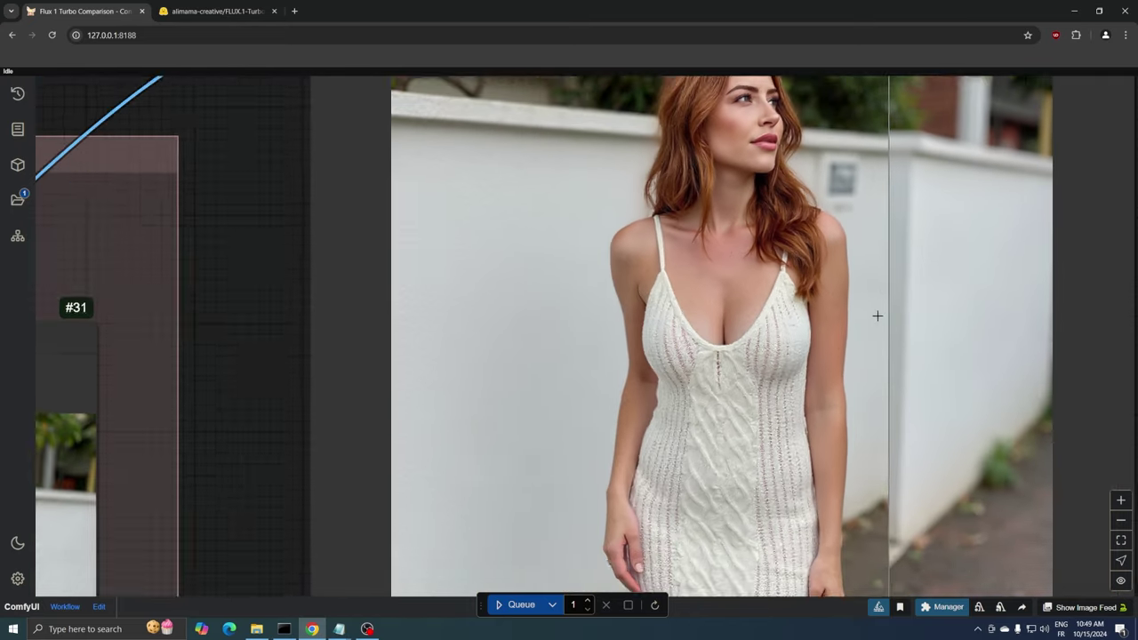
{"action": "scroll", "coordinate": [856, 218], "scroll_direction": "down", "scroll_amount": 5}
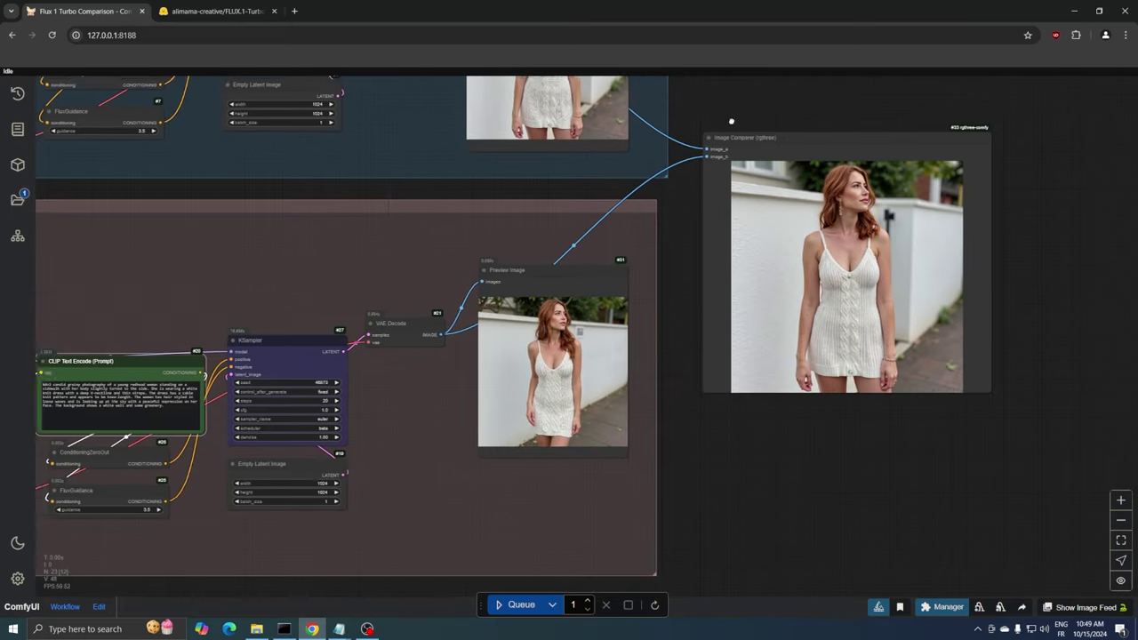
{"action": "scroll", "coordinate": [861, 155], "scroll_direction": "up", "scroll_amount": 2}
{"action": "scroll", "coordinate": [884, 200], "scroll_direction": "down", "scroll_amount": 2}
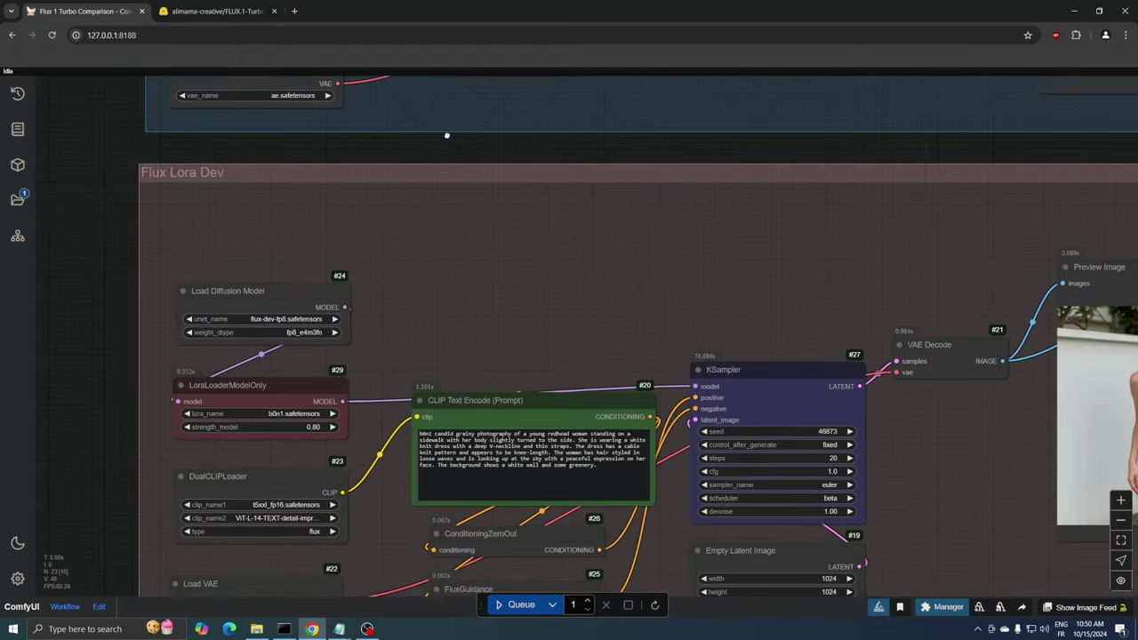
- Replace the second group's prompt with the sports-car prompt and queue both workflows
{"action": "key", "text": "ctrl+a"}
{"action": "key", "text": "ctrl+v"}
{"action": "scroll", "coordinate": [892, 199], "scroll_direction": "down", "scroll_amount": 10}
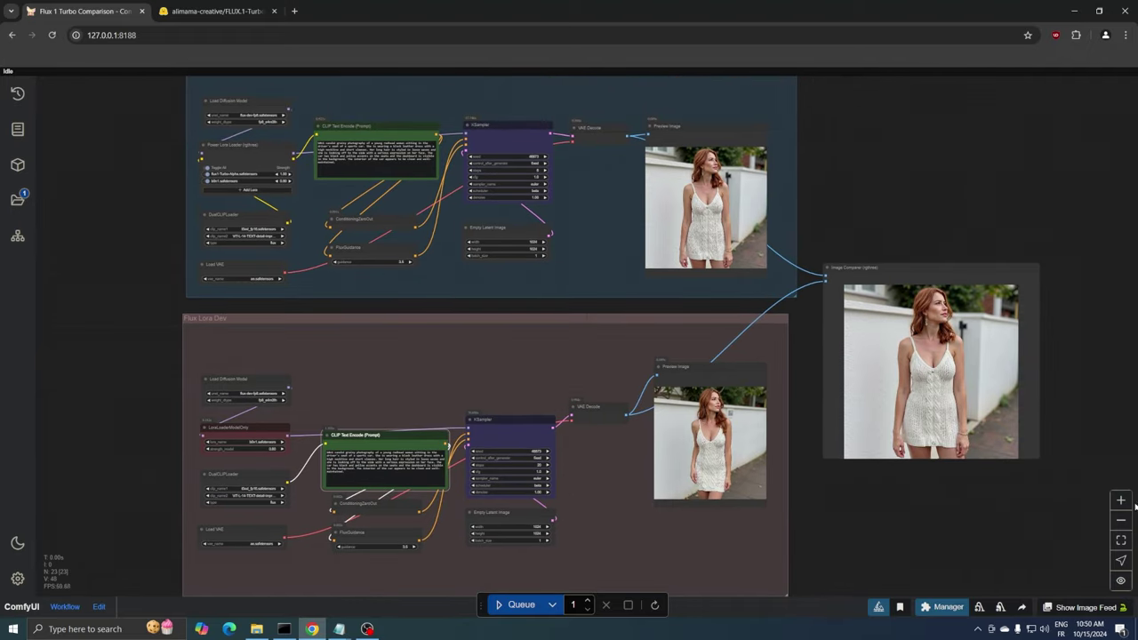
{"action": "key", "text": "ctrl+Return"}
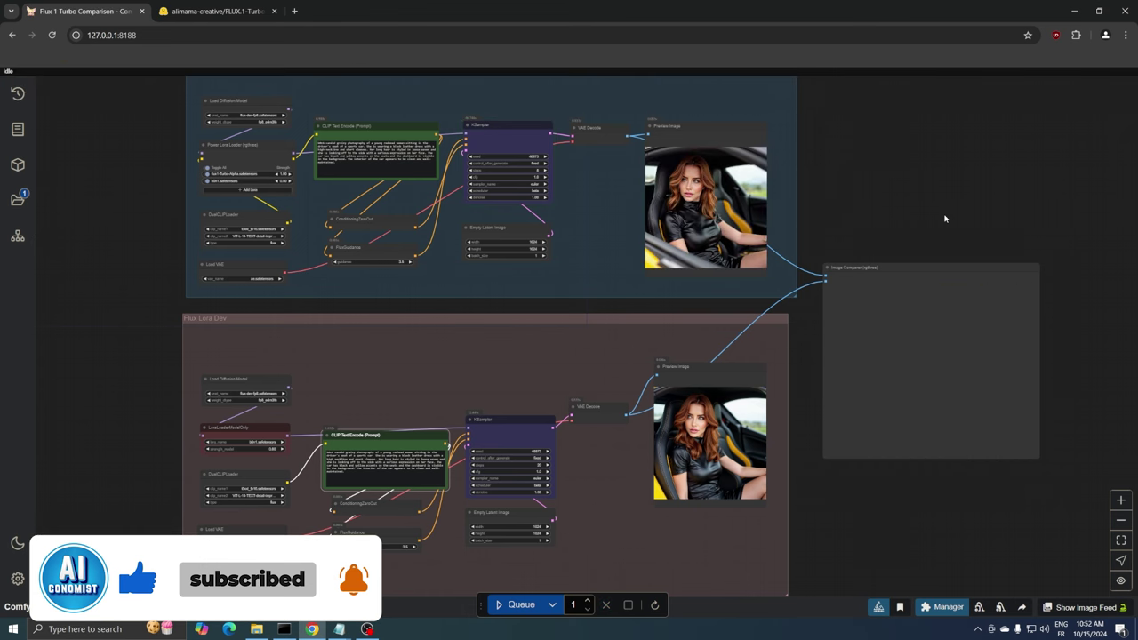
{"action": "scroll", "coordinate": [931, 373], "scroll_direction": "up", "scroll_amount": 5}
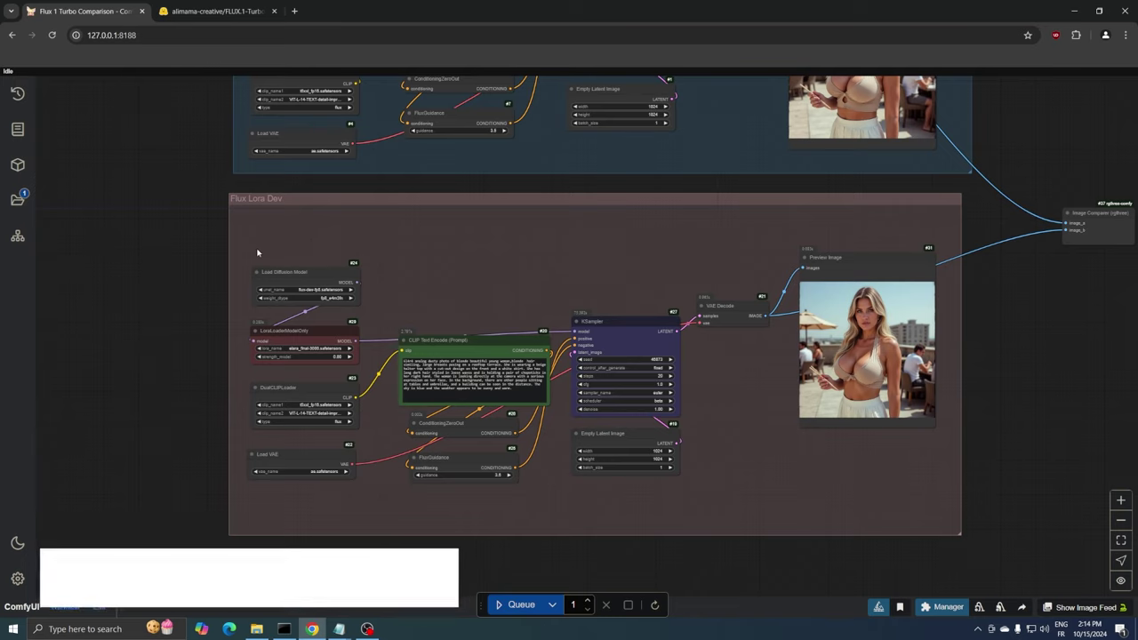
- Delete every node in the Flux Lora Dev group, retitle it ControlNet, and shrink it
{"action": "left_click_drag", "start_coordinate": [256, 248], "coordinate": [892, 501]}
{"action": "key", "text": "Delete"}
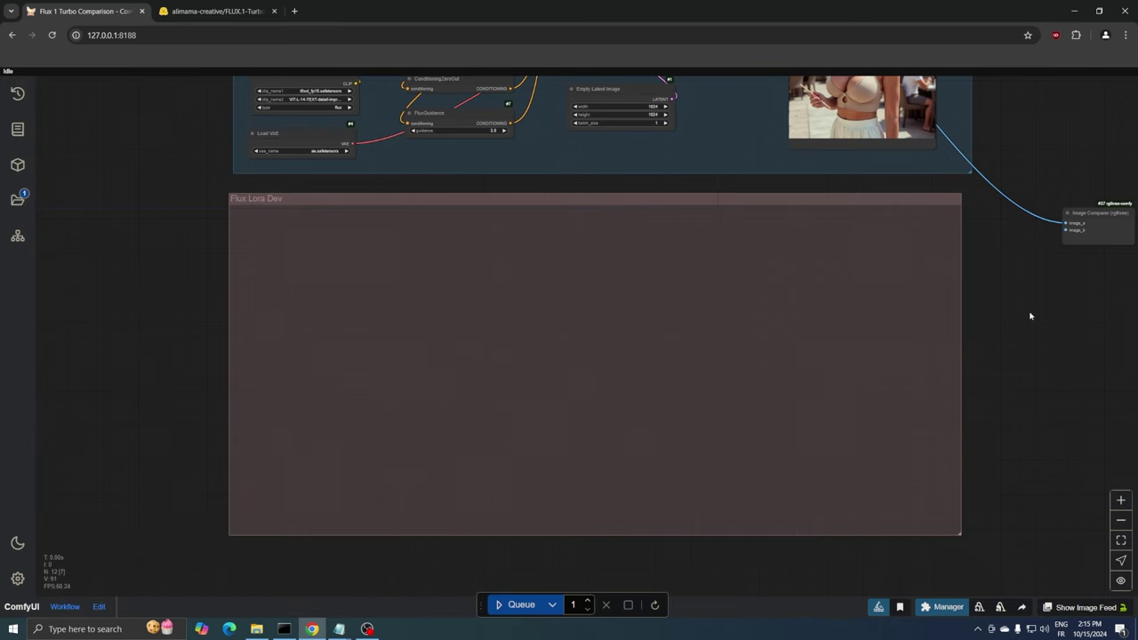
{"action": "right_click", "coordinate": [265, 203]}
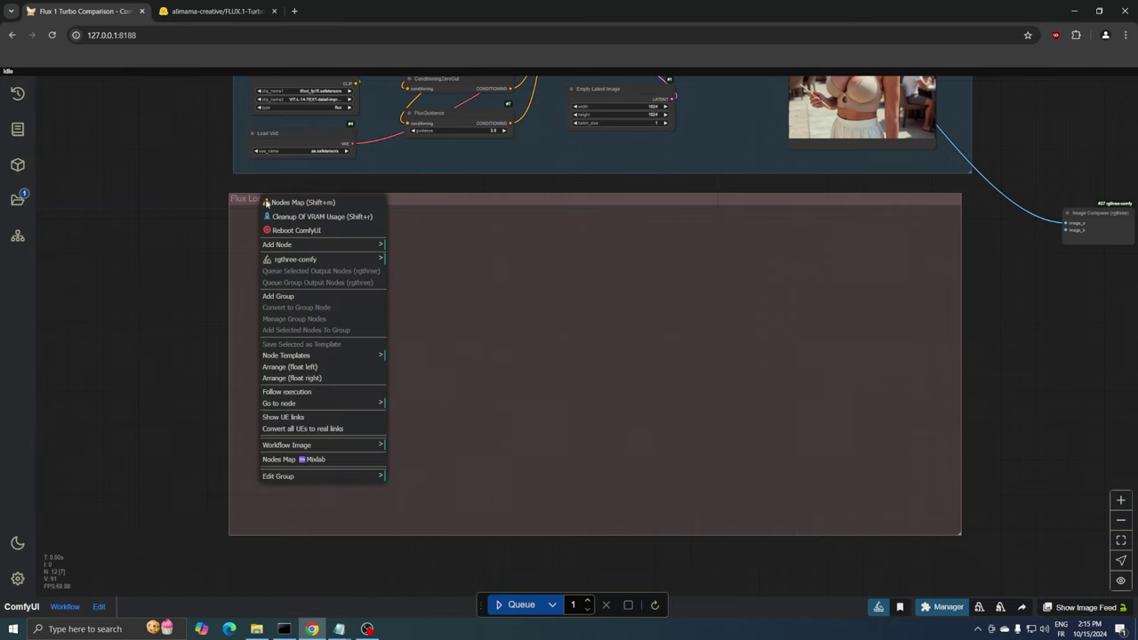
{"action": "left_click", "coordinate": [315, 474]}
{"action": "left_click", "coordinate": [405, 478]}
{"action": "type", "text": "Control"}
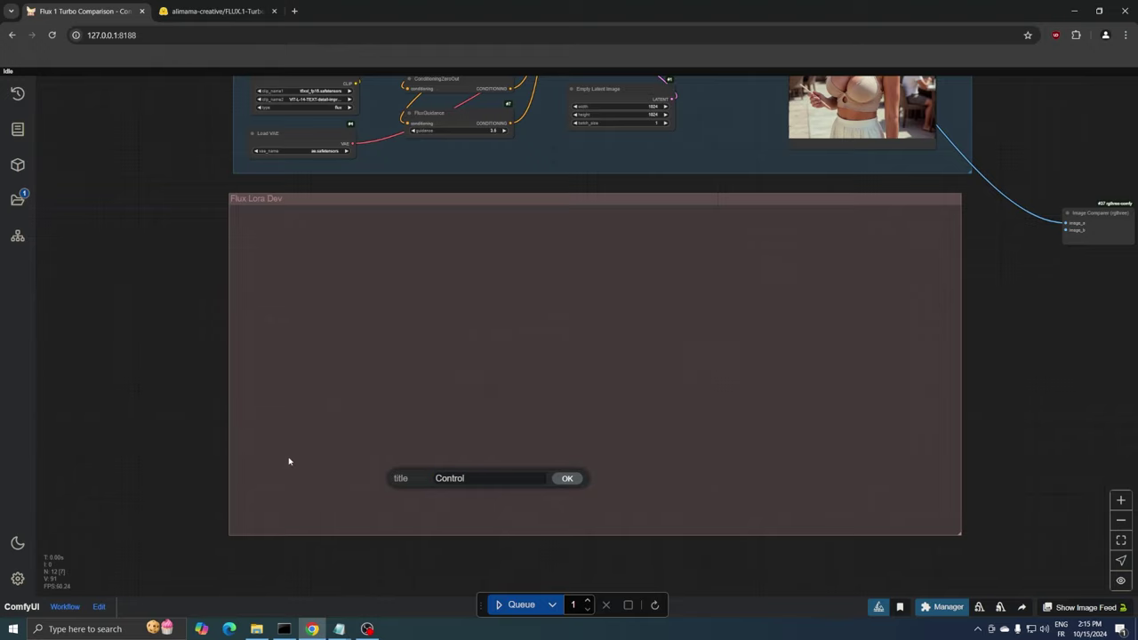
{"action": "type", "text": "Net"}
{"action": "key", "text": "Return"}
{"action": "left_click_drag", "start_coordinate": [958, 538], "coordinate": [599, 376]}
- Add an Apply ControlNet node to the group and connect the VAE loader to its vae input
{"action": "scroll", "coordinate": [267, 224], "scroll_direction": "up", "scroll_amount": 3}
{"action": "double_click", "coordinate": [513, 273]}
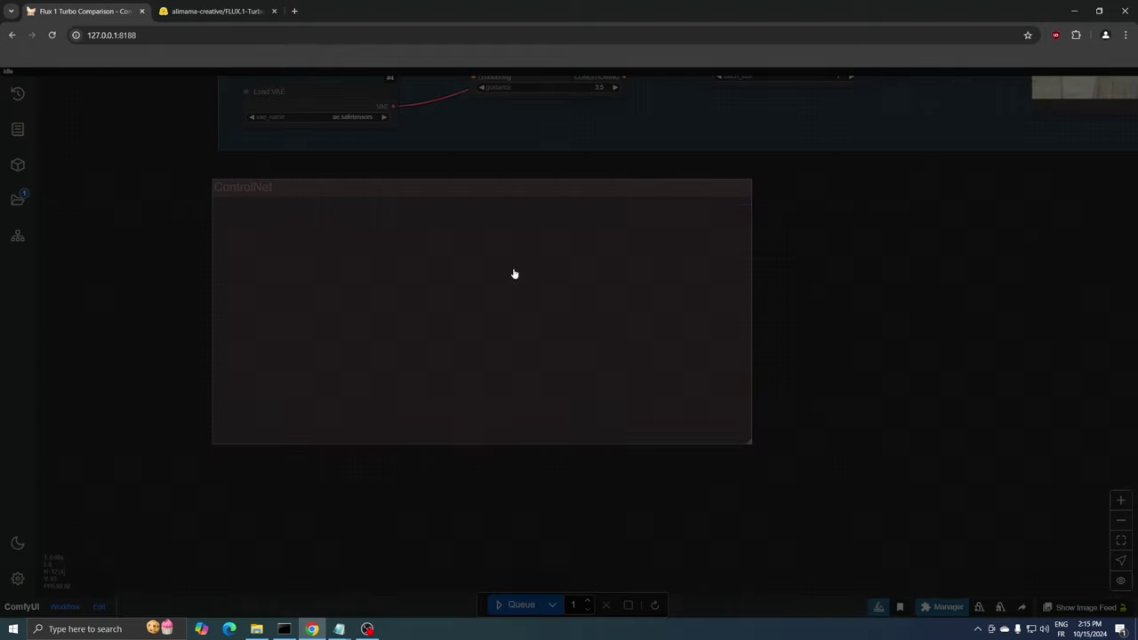
{"action": "type", "text": "apply c"}
{"action": "key", "text": "Return"}
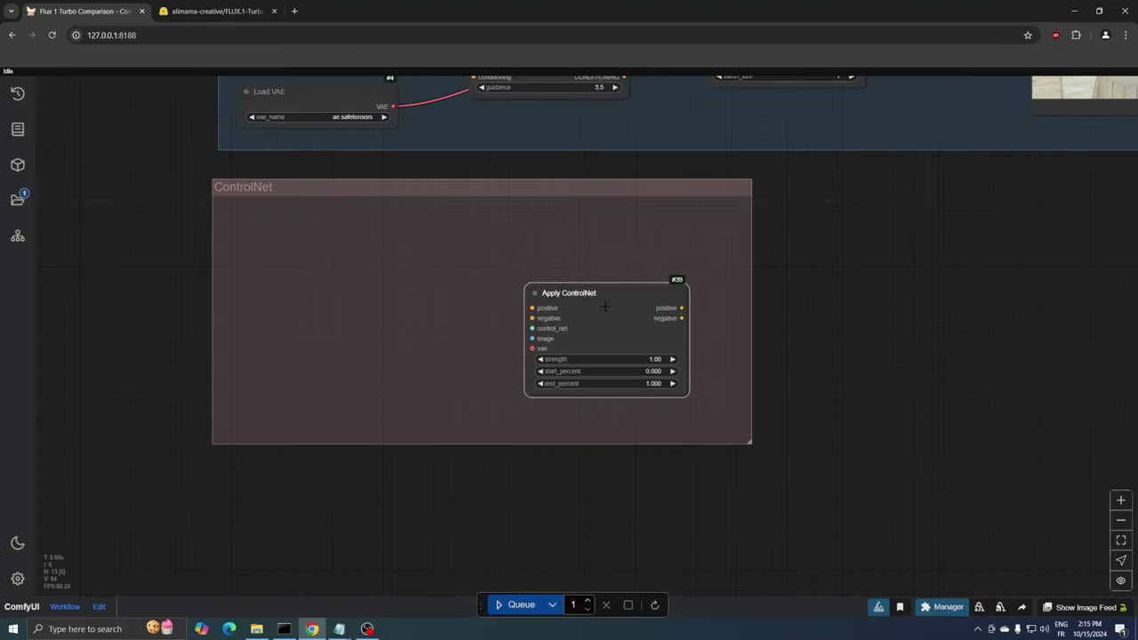
{"action": "left_click_drag", "start_coordinate": [616, 287], "coordinate": [624, 280]}
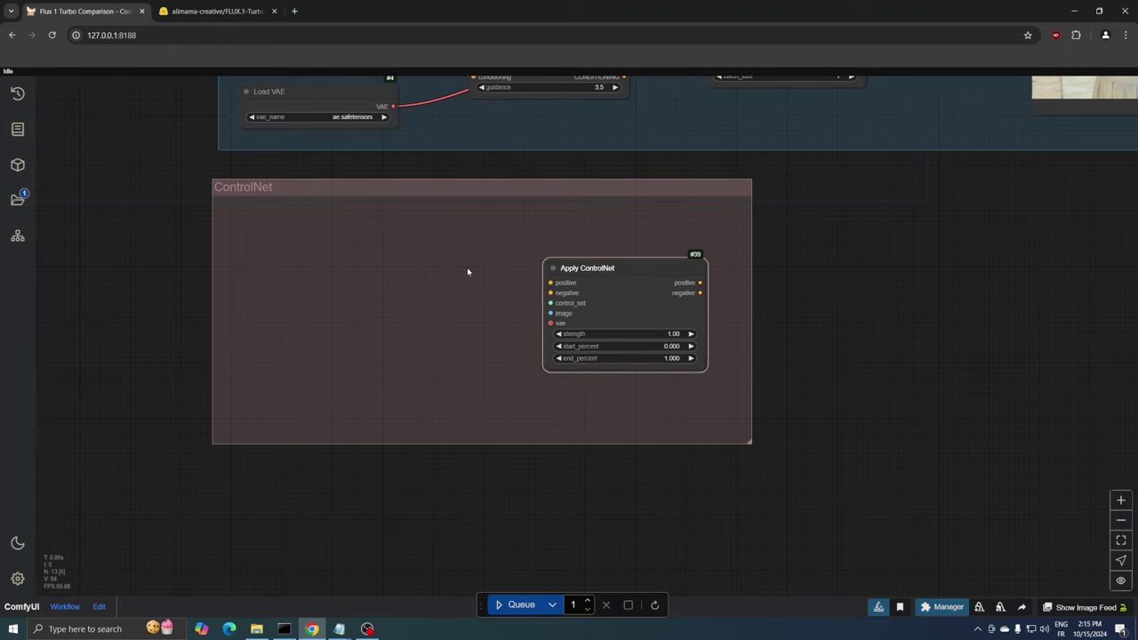
{"action": "left_click_drag", "start_coordinate": [528, 328], "coordinate": [551, 323]}
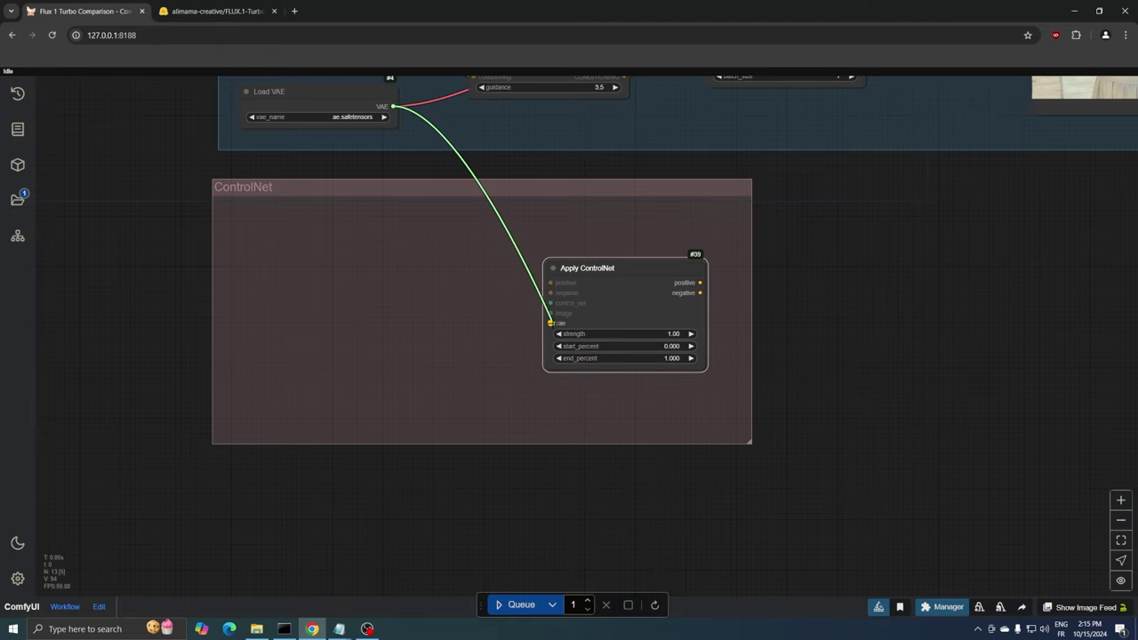
- Add a Load Image node with the car portrait and position it beside Apply ControlNet
{"action": "double_click", "coordinate": [252, 274]}
{"action": "type", "text": "load"}
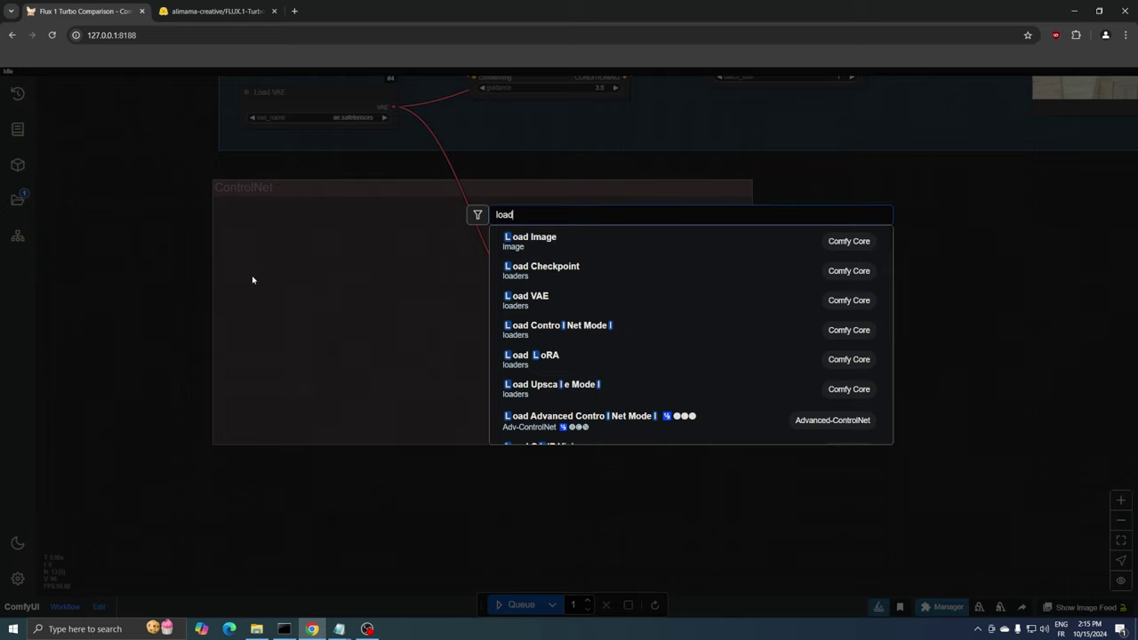
{"action": "left_click", "coordinate": [503, 253]}
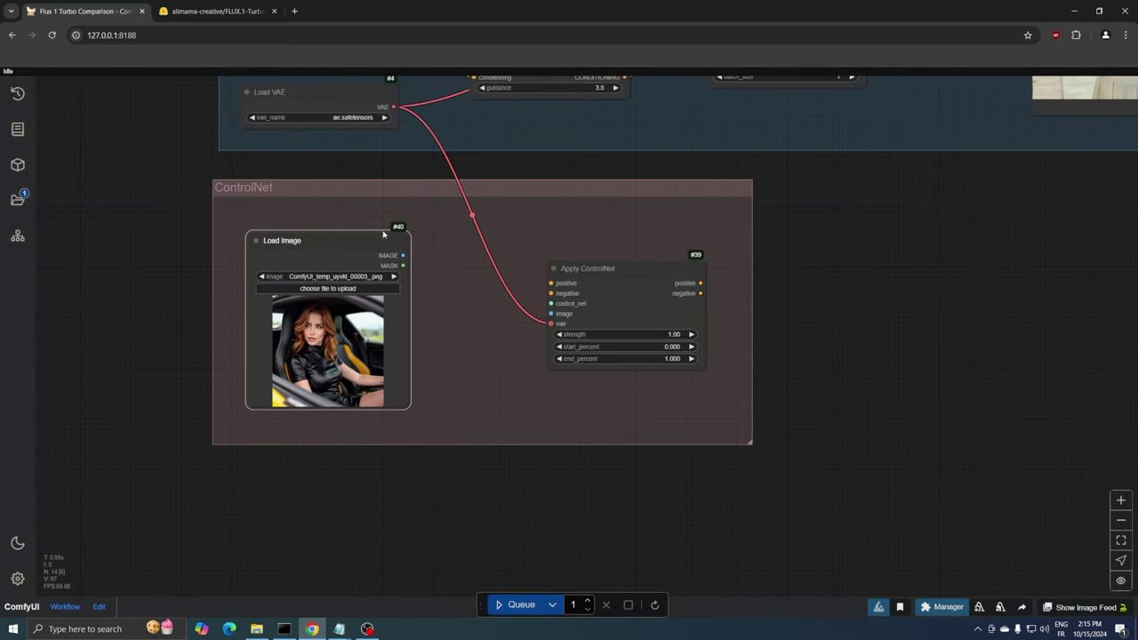
{"action": "left_click_drag", "start_coordinate": [336, 252], "coordinate": [551, 314]}
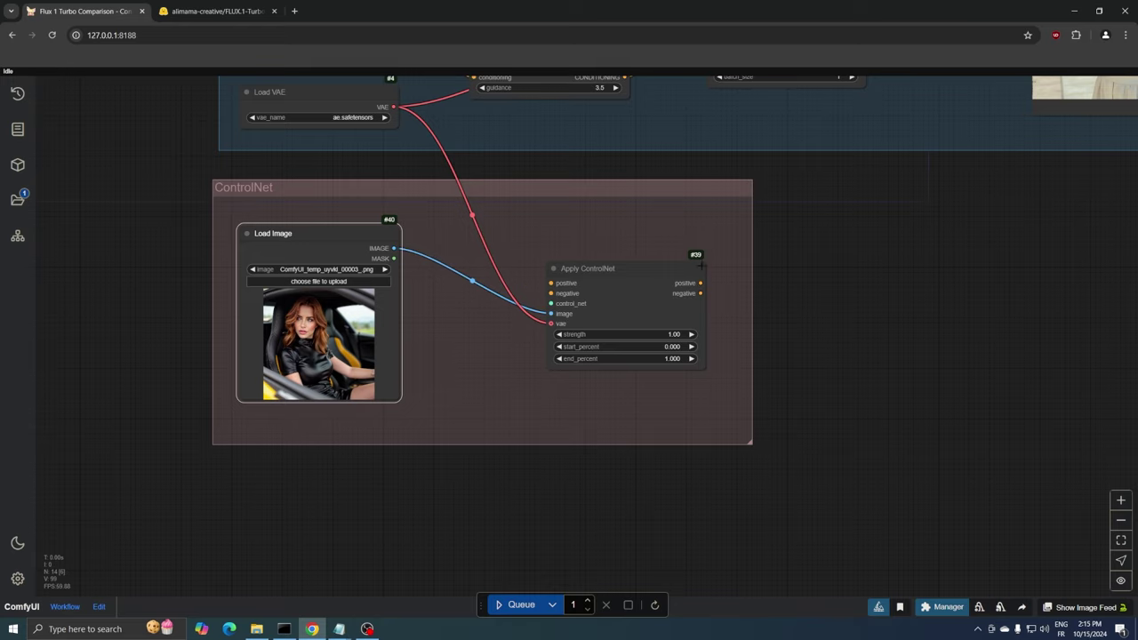
{"action": "left_click_drag", "start_coordinate": [656, 292], "coordinate": [666, 276]}
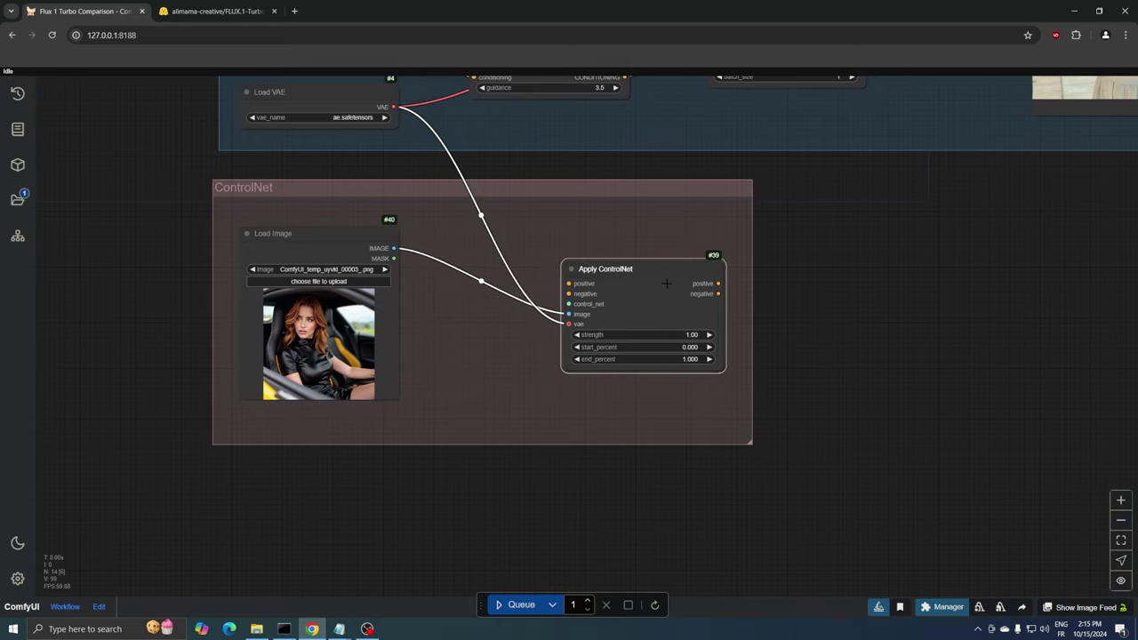
- Add an Upscale Image By node with scale_by 2
{"action": "double_click", "coordinate": [448, 350]}
{"action": "type", "text": "upscale"}
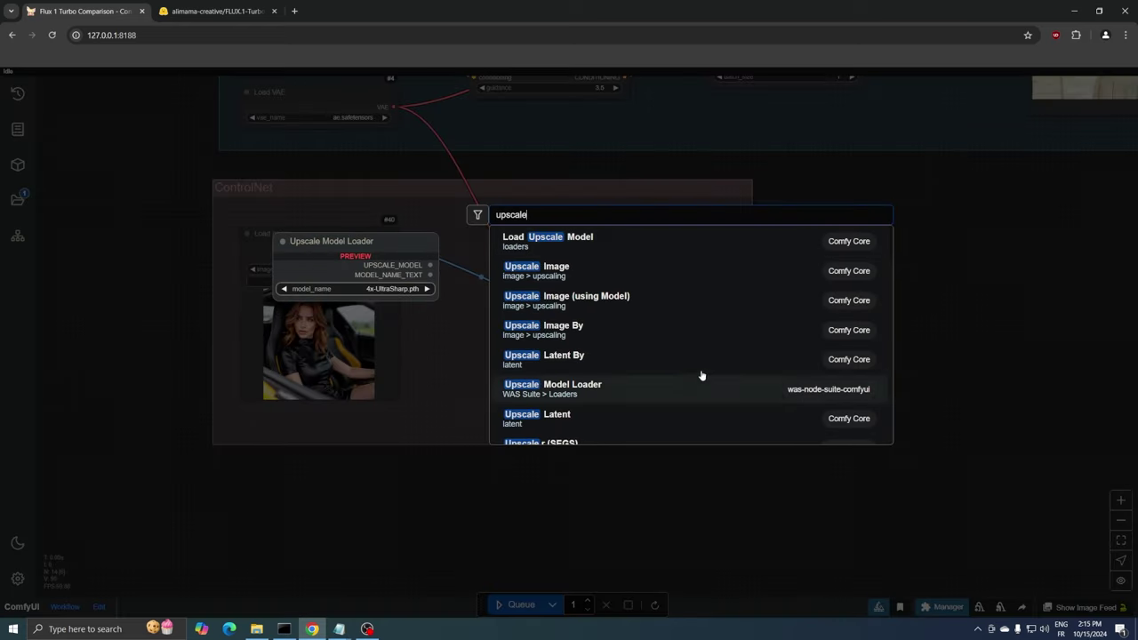
{"action": "left_click", "coordinate": [571, 329]}
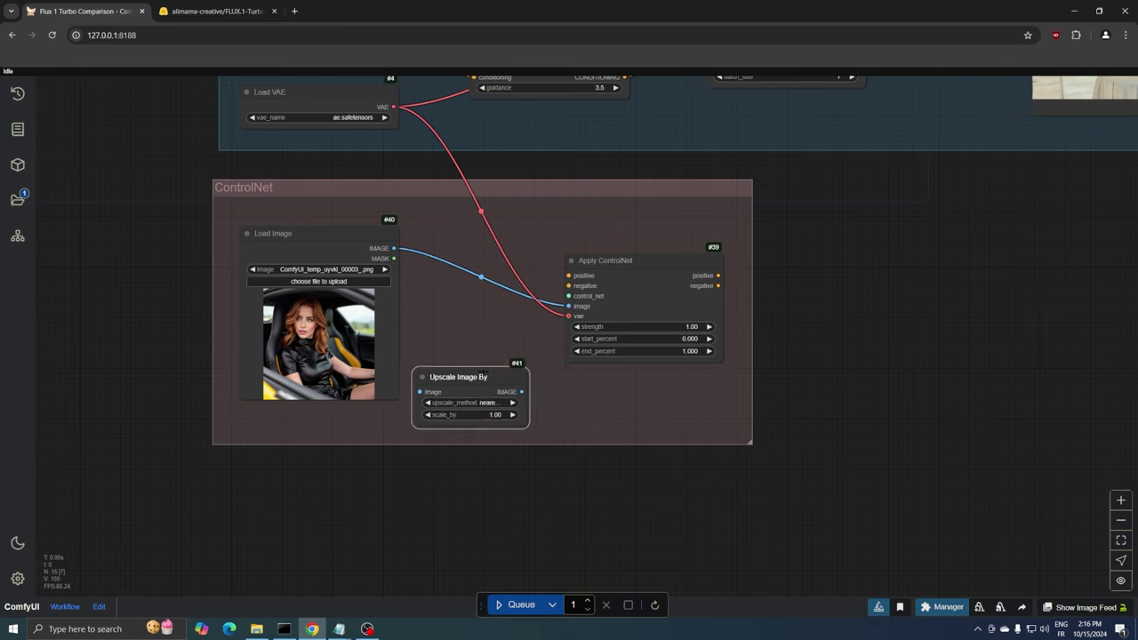
{"action": "left_click_drag", "start_coordinate": [482, 373], "coordinate": [422, 364]}
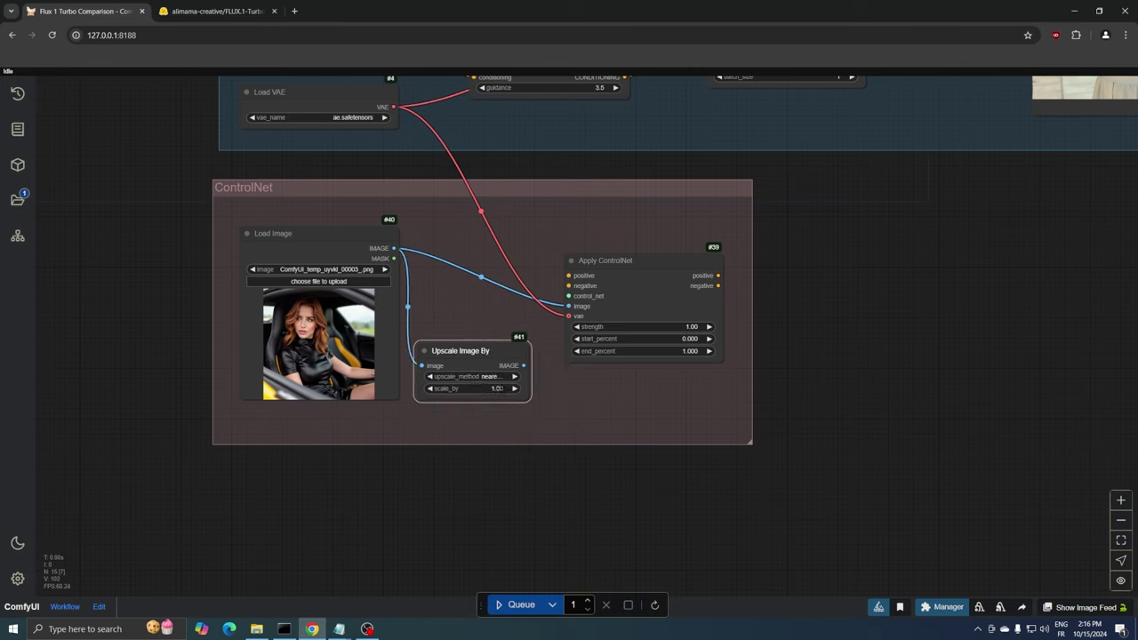
{"action": "left_click", "coordinate": [501, 389]}
{"action": "type", "text": "2"}
{"action": "key", "text": "Return"}
- Encode the upscaled image with VAE Encode into KSampler's latent_image, deleting Empty Latent Image
{"action": "left_click_drag", "start_coordinate": [525, 355], "coordinate": [455, 258]}
{"action": "left_click", "coordinate": [466, 316]}
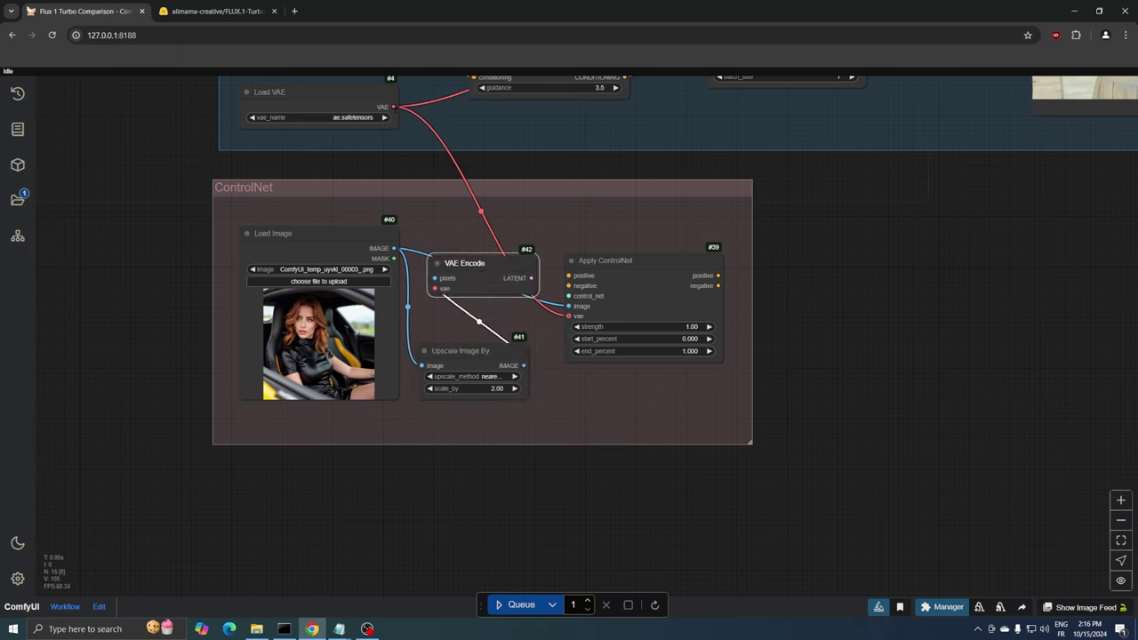
{"action": "left_click_drag", "start_coordinate": [393, 107], "coordinate": [590, 210]}
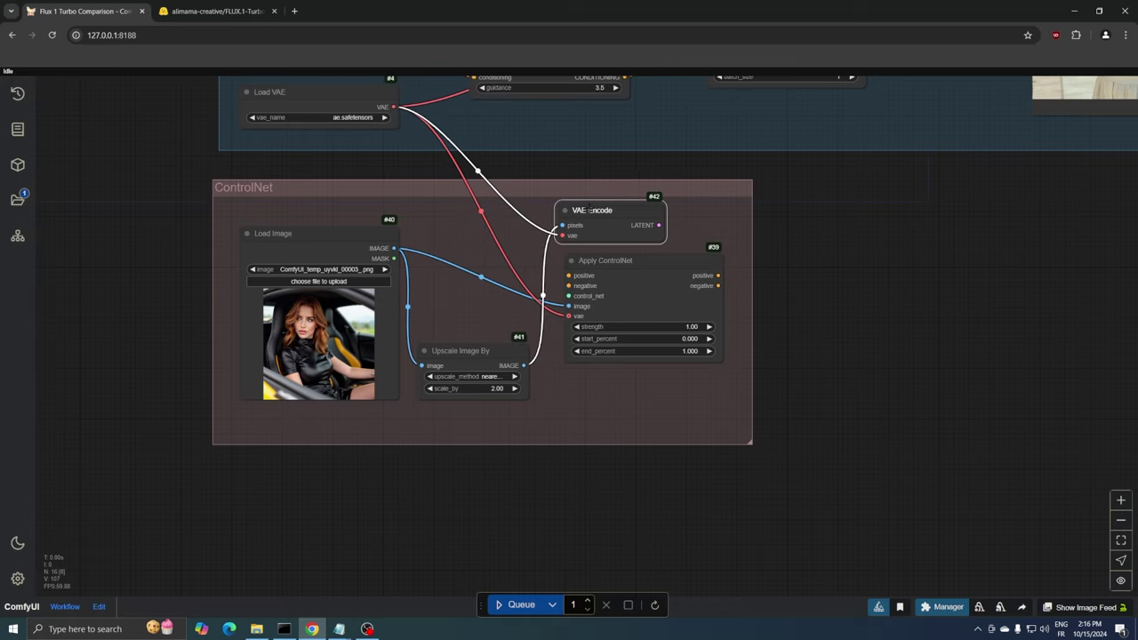
{"action": "left_click_drag", "start_coordinate": [876, 224], "coordinate": [693, 447]}
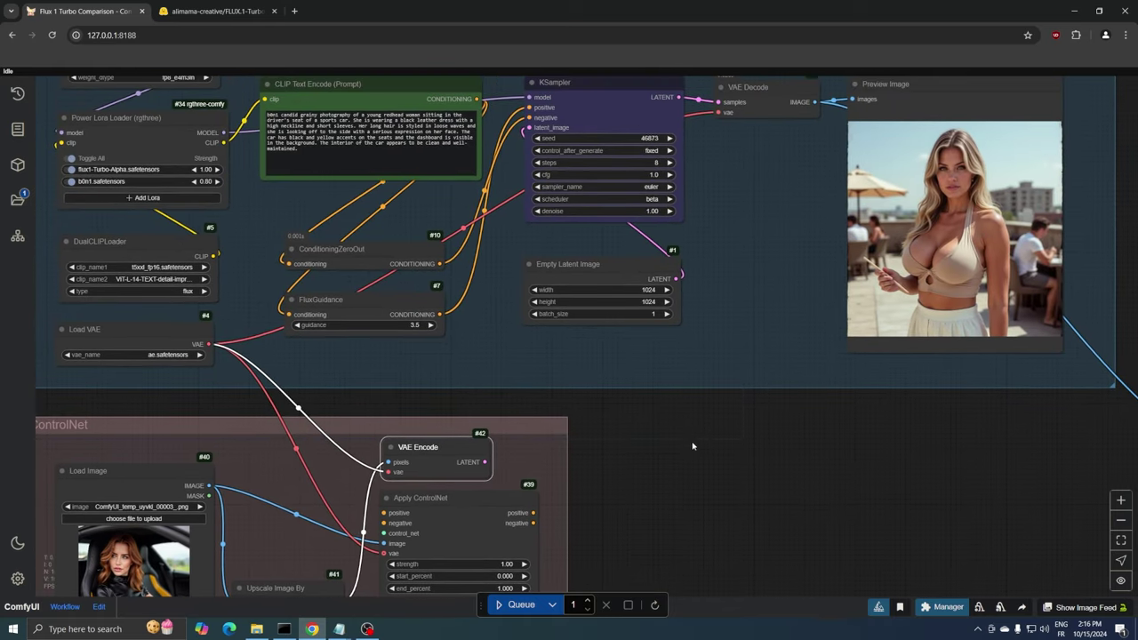
{"action": "left_click_drag", "start_coordinate": [484, 461], "coordinate": [531, 127]}
{"action": "left_click", "coordinate": [616, 268]}
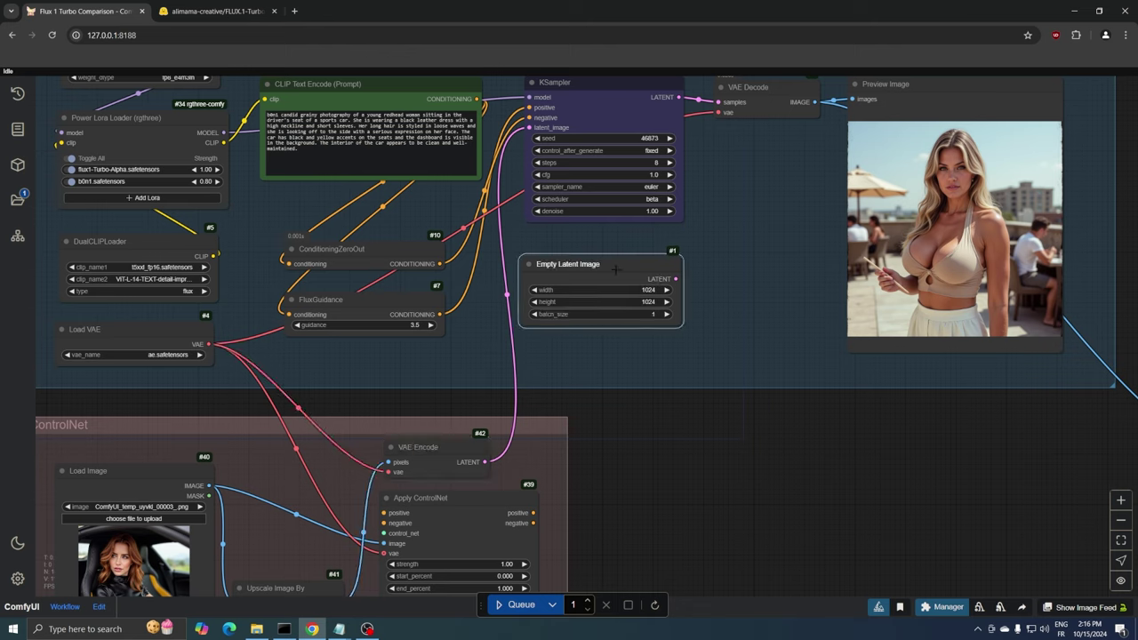
{"action": "key", "text": "Delete"}
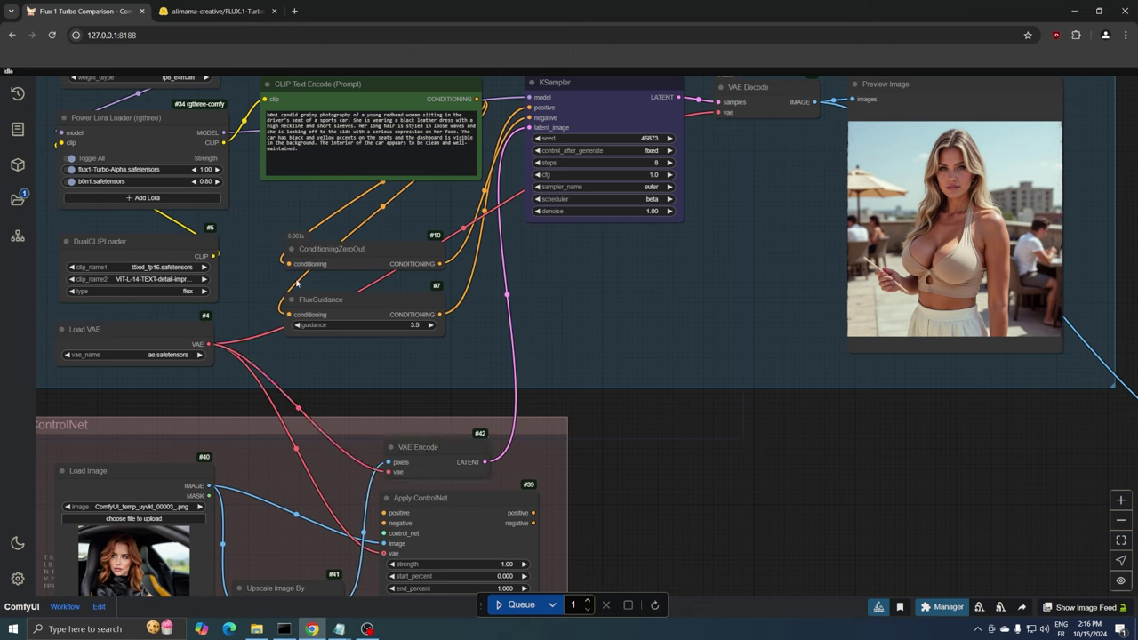
- Route FluxGuidance and ConditioningZeroOut through Apply ControlNet into KSampler's positive and negative inputs
{"action": "left_click_drag", "start_coordinate": [440, 314], "coordinate": [384, 513]}
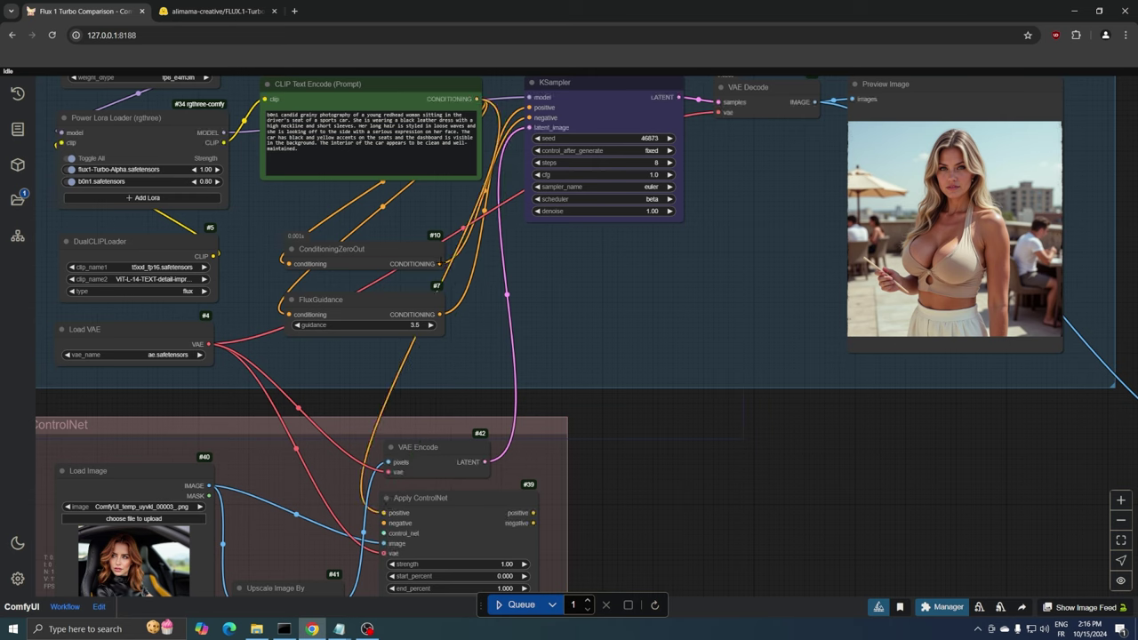
{"action": "left_click_drag", "start_coordinate": [441, 264], "coordinate": [393, 524]}
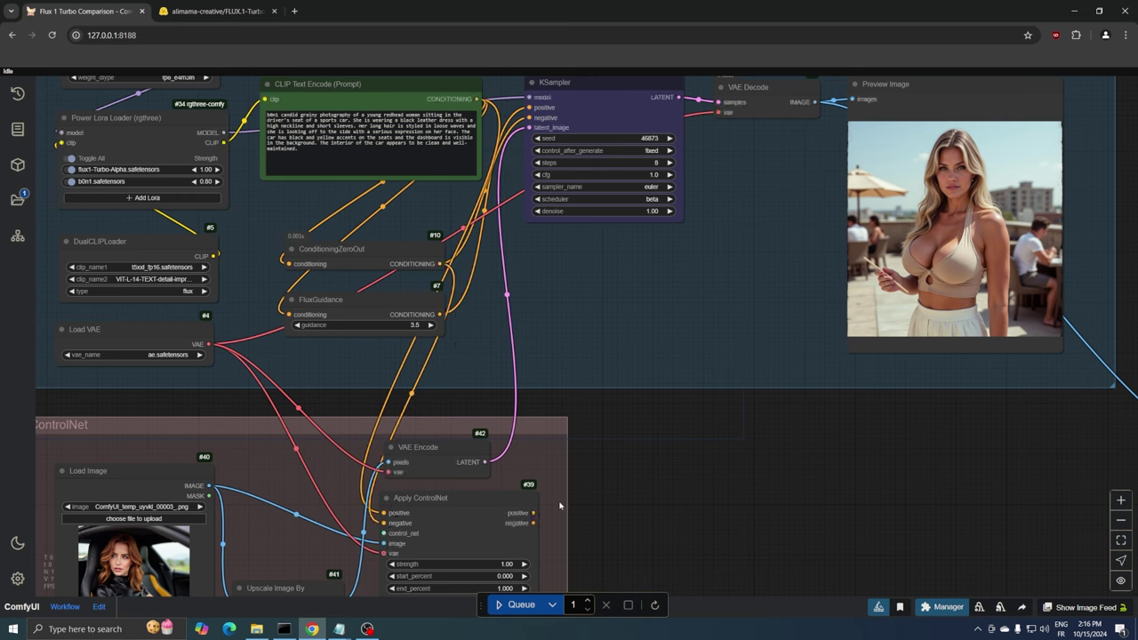
{"action": "left_click_drag", "start_coordinate": [532, 513], "coordinate": [530, 107]}
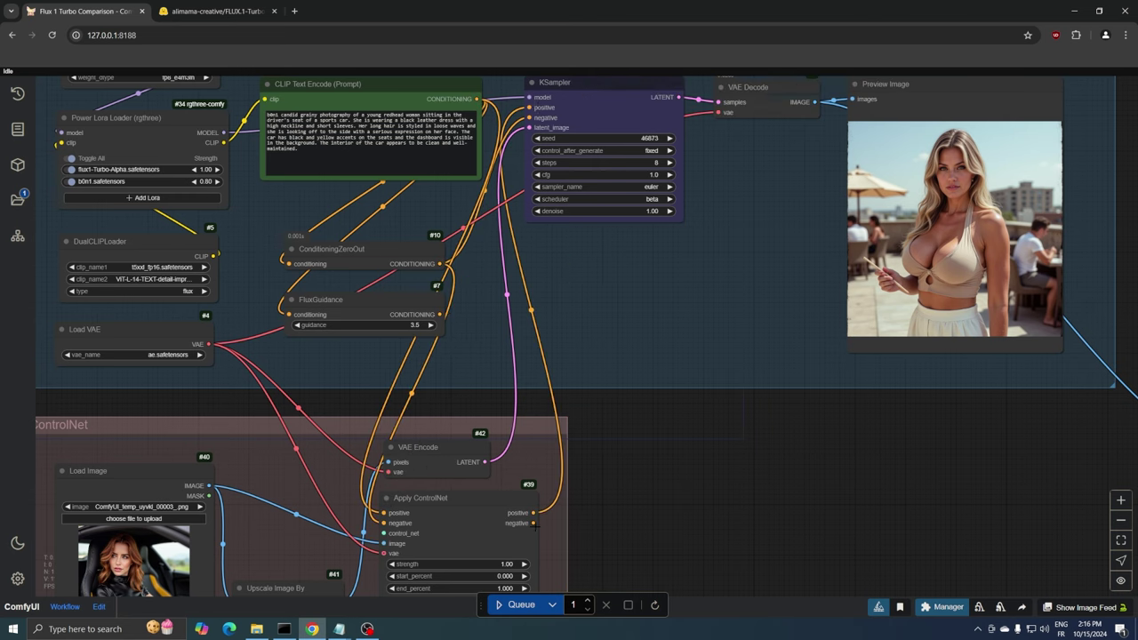
{"action": "left_click_drag", "start_coordinate": [534, 523], "coordinate": [530, 118]}
{"action": "left_click_drag", "start_coordinate": [440, 314], "coordinate": [392, 513]}
{"action": "left_click_drag", "start_coordinate": [378, 296], "coordinate": [383, 295]}
- Add a Load ControlNet Model set to Flux1-dev-controlnet-upscaler-Jasperai, feeding Apply ControlNet's control_net input
{"action": "scroll", "coordinate": [778, 227], "scroll_direction": "down", "scroll_amount": 3}
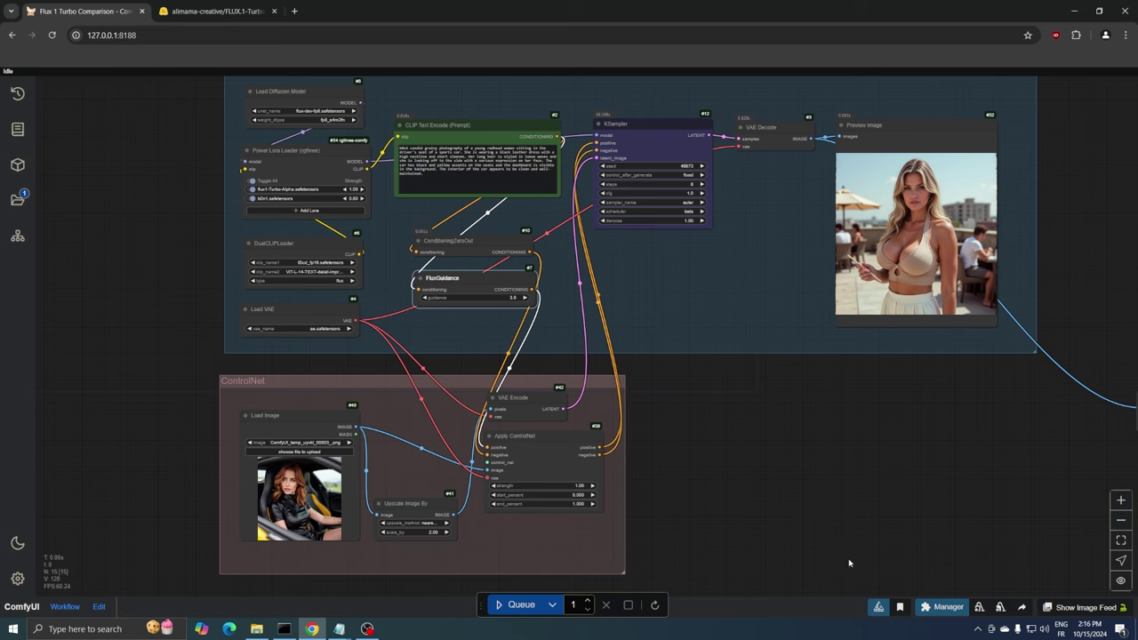
{"action": "left_click", "coordinate": [1121, 581]}
{"action": "mouse_move", "coordinate": [860, 531]}
{"action": "left_mouse_down"}
{"action": "mouse_move", "coordinate": [845, 570]}
{"action": "mouse_move", "coordinate": [855, 545]}
{"action": "left_mouse_up"}
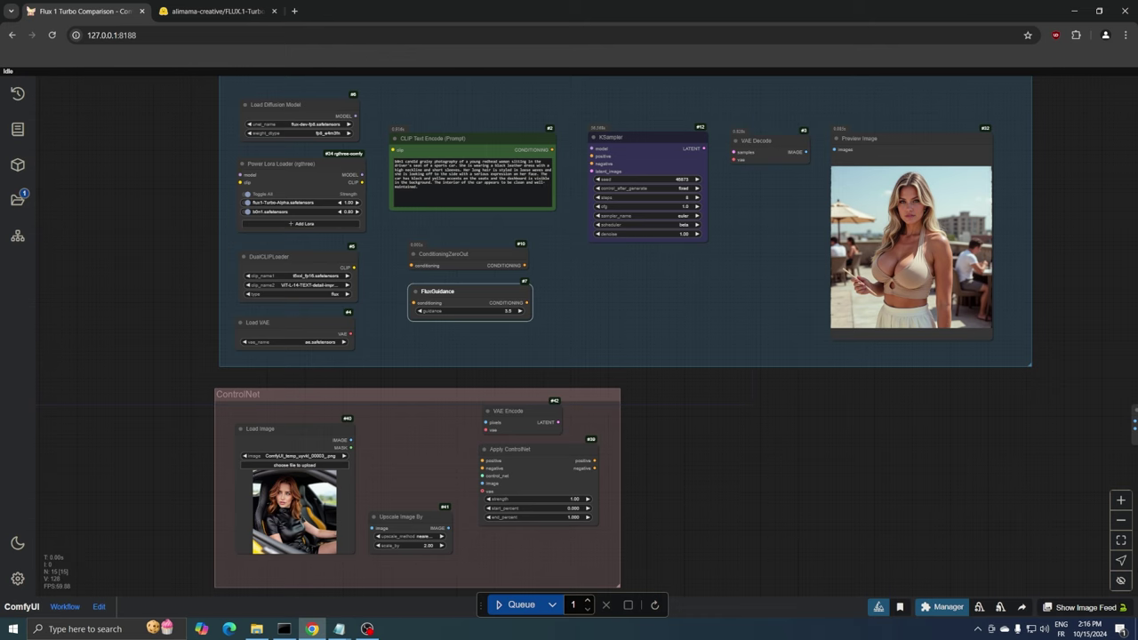
{"action": "left_click", "coordinate": [1122, 581]}
{"action": "scroll", "coordinate": [486, 498], "scroll_direction": "up", "scroll_amount": 6}
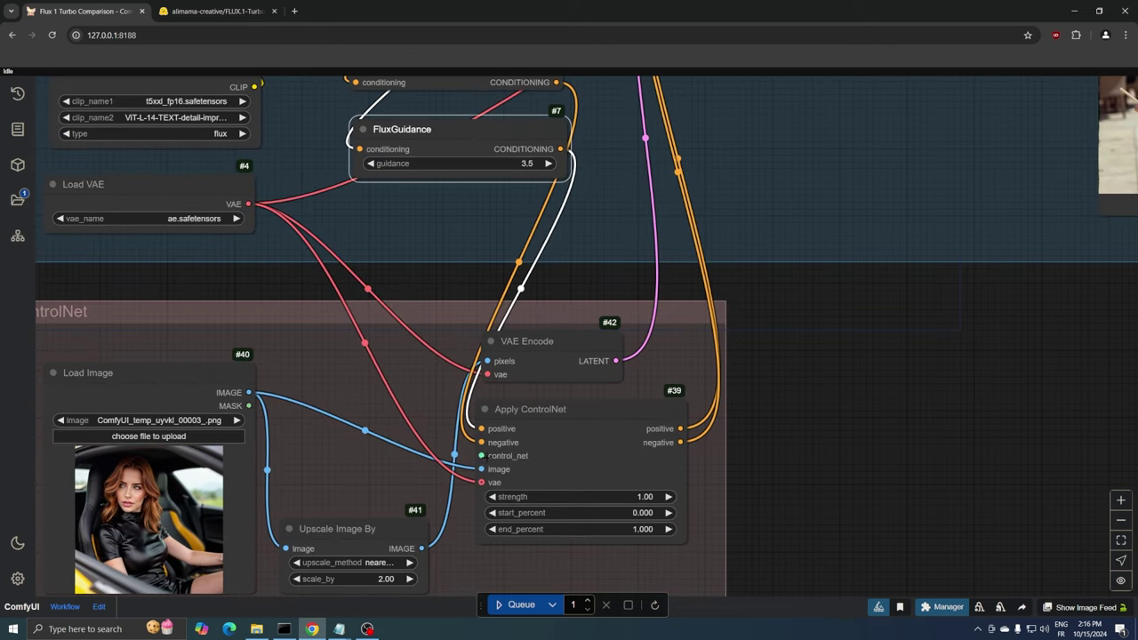
{"action": "left_click_drag", "start_coordinate": [481, 456], "coordinate": [332, 395]}
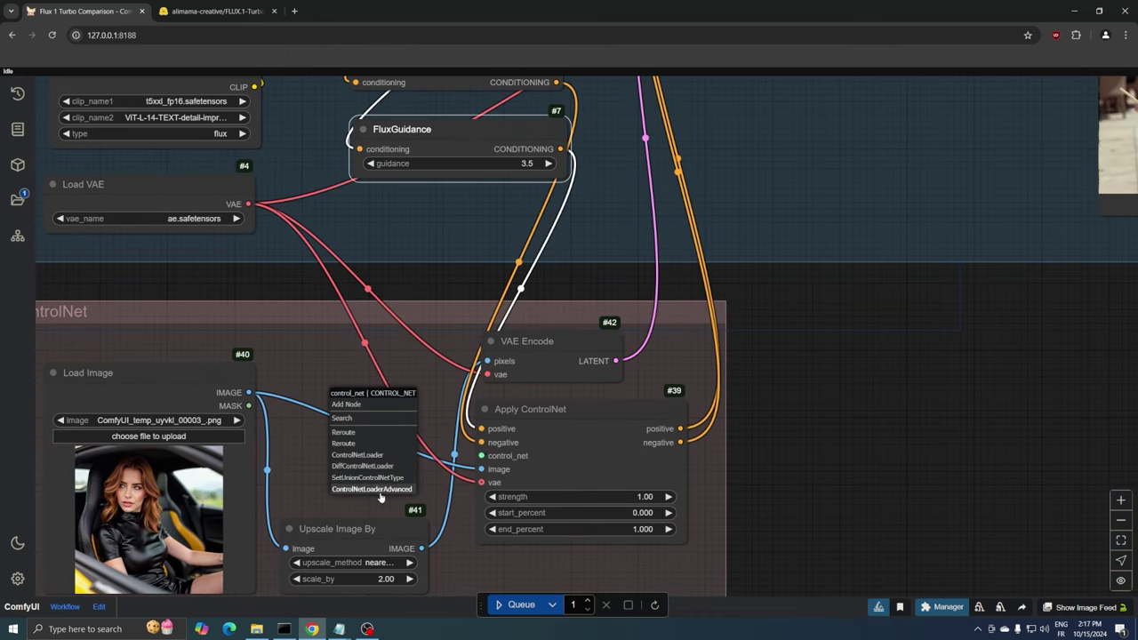
{"action": "left_click", "coordinate": [382, 456]}
{"action": "left_click_drag", "start_coordinate": [447, 394], "coordinate": [362, 359]}
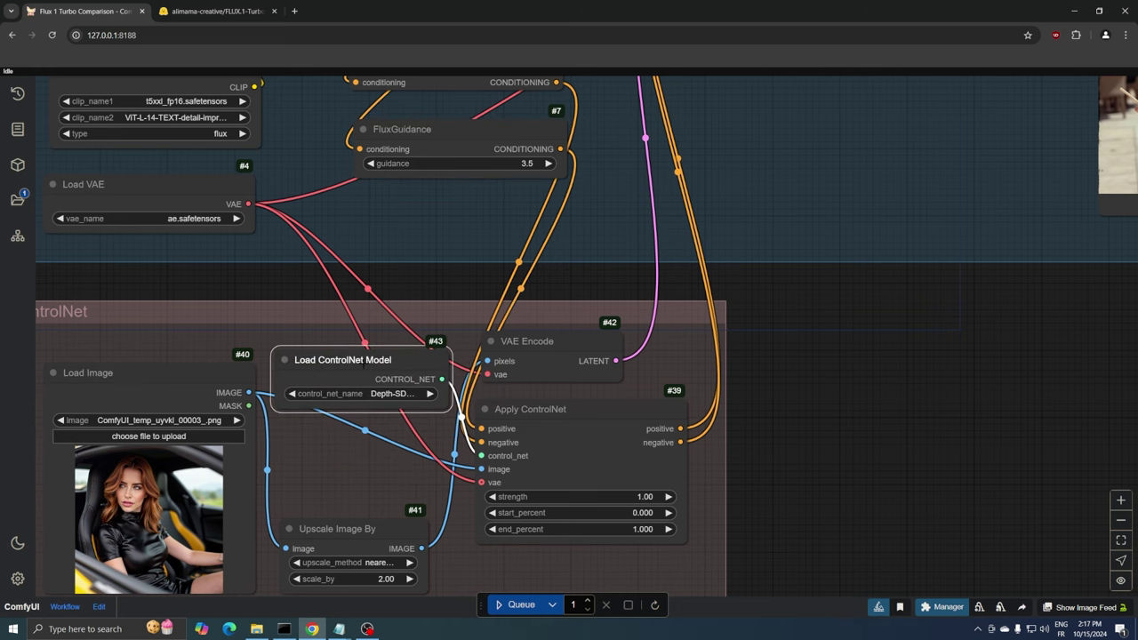
{"action": "left_click", "coordinate": [382, 394]}
{"action": "type", "text": "jasper"}
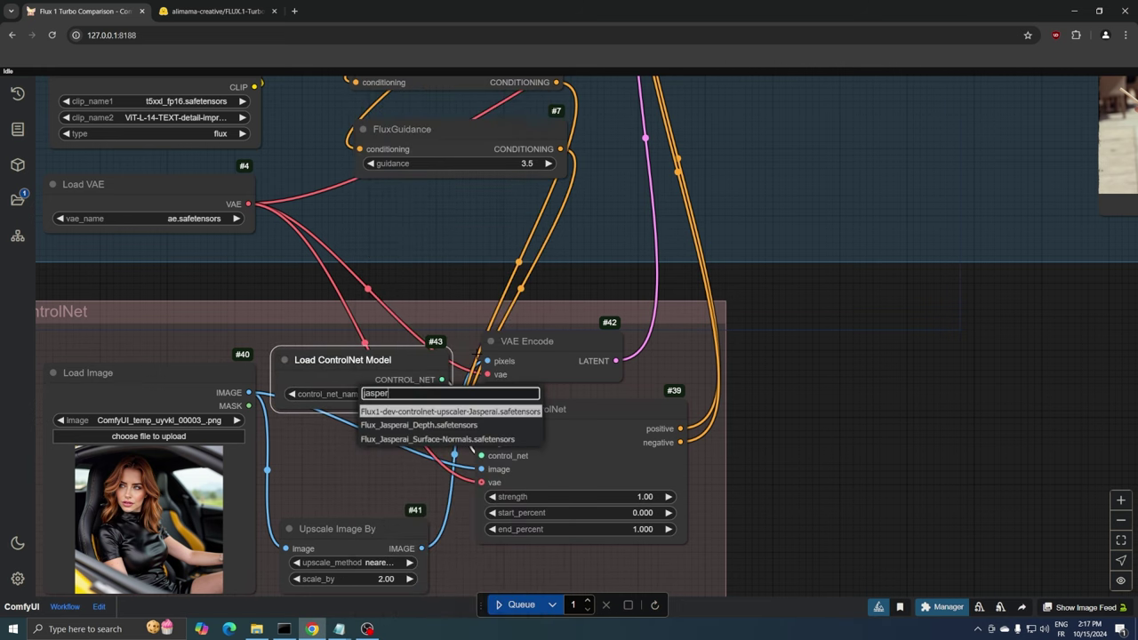
{"action": "left_click", "coordinate": [488, 413]}
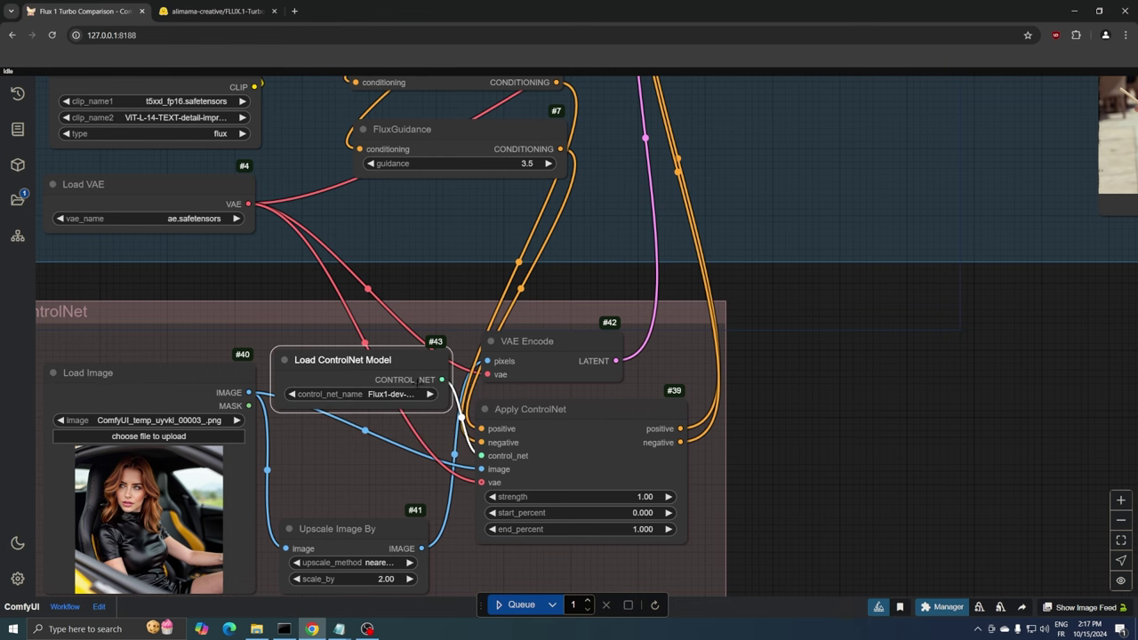
- Widen the ControlNet group and rearrange Apply ControlNet, VAE Encode, the loader and Upscale Image By
{"action": "scroll", "coordinate": [416, 377], "scroll_direction": "down", "scroll_amount": 5}
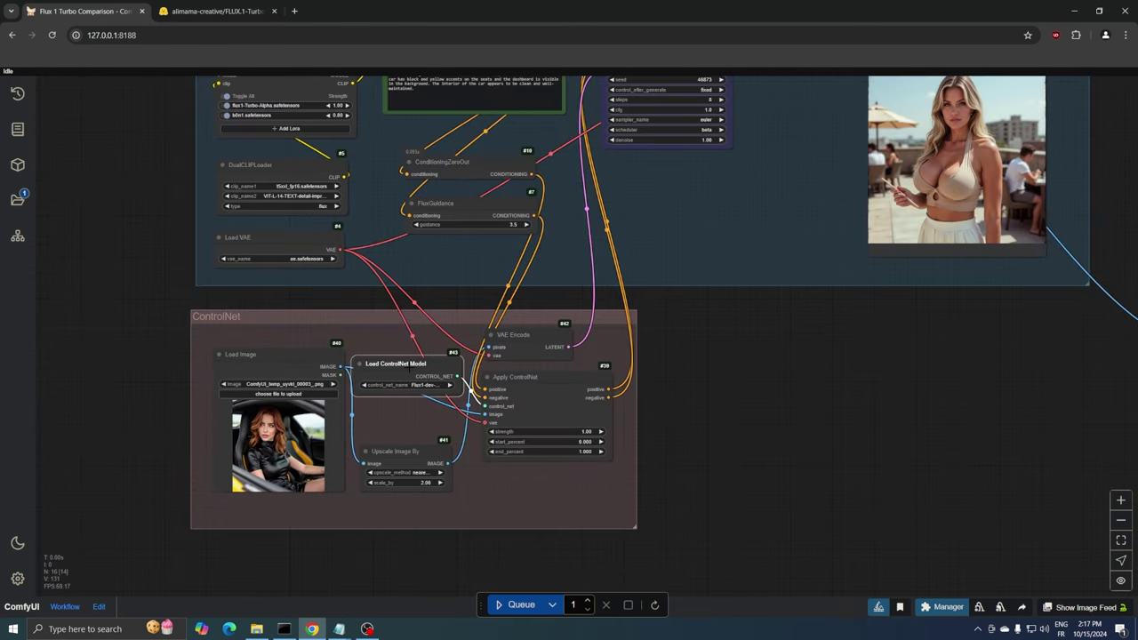
{"action": "left_click_drag", "start_coordinate": [636, 531], "coordinate": [751, 531]}
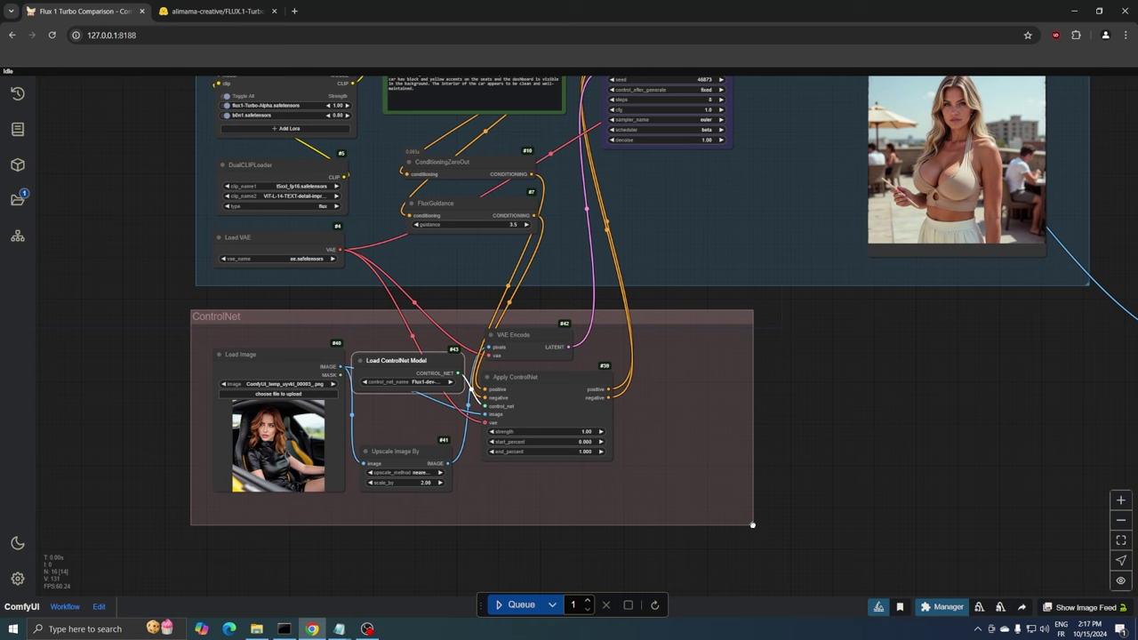
{"action": "left_click_drag", "start_coordinate": [527, 385], "coordinate": [642, 434]}
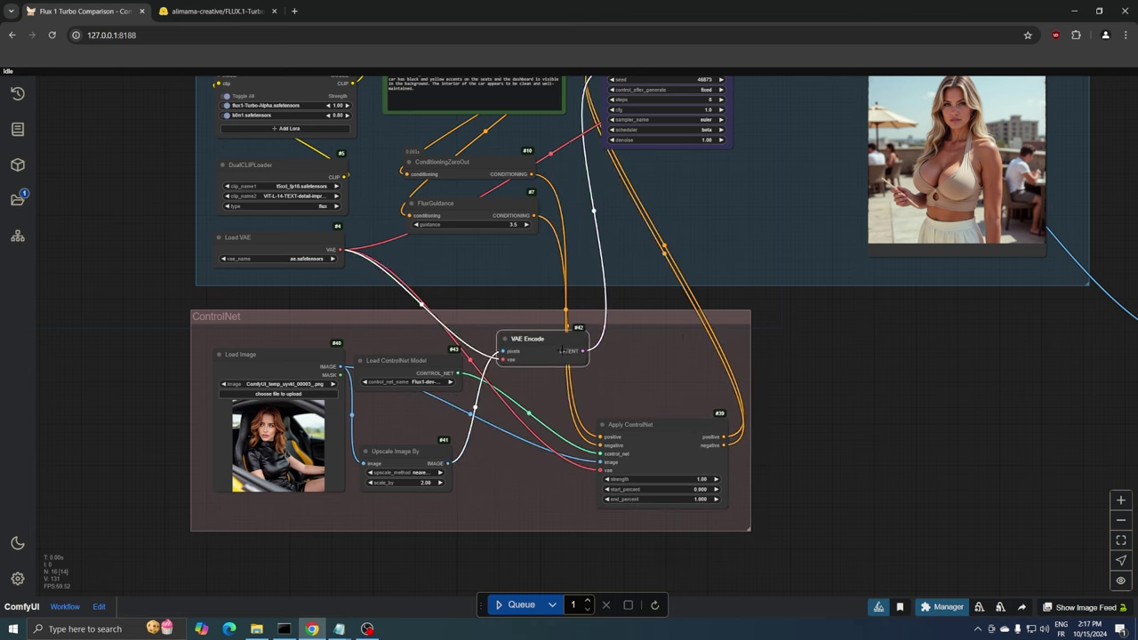
{"action": "left_click_drag", "start_coordinate": [525, 344], "coordinate": [651, 357]}
{"action": "left_click_drag", "start_coordinate": [421, 365], "coordinate": [576, 382]}
{"action": "left_click_drag", "start_coordinate": [412, 464], "coordinate": [478, 455]}
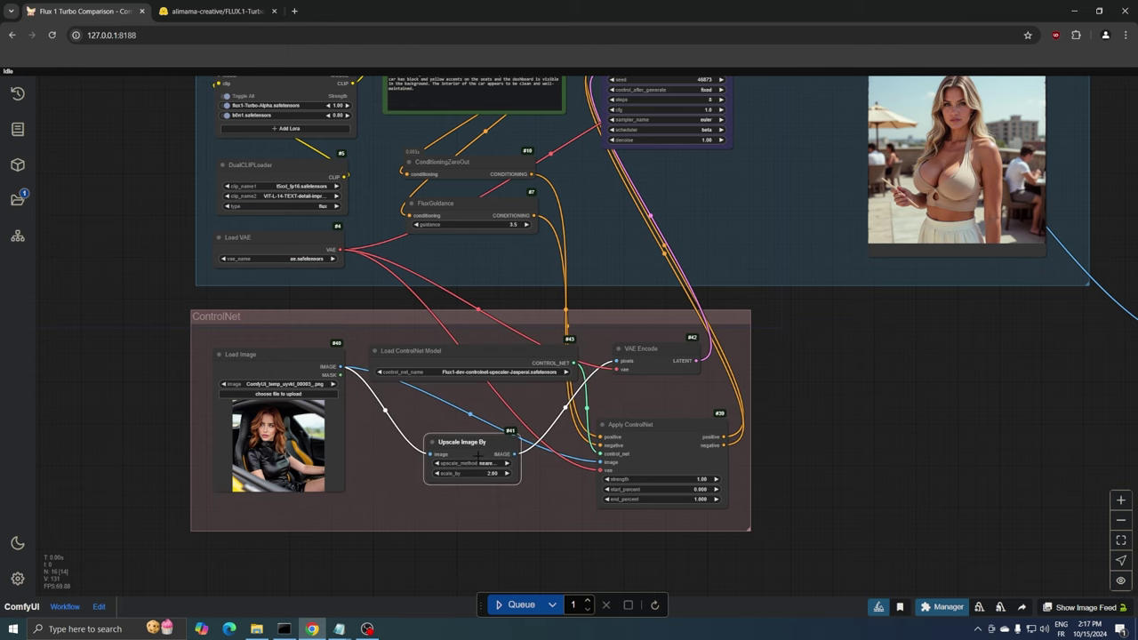
- Connect the original car photo from Load Image to the Image Comparer's image_b input
{"action": "scroll", "coordinate": [734, 231], "scroll_direction": "down", "scroll_amount": 5}
{"action": "left_click_drag", "start_coordinate": [791, 333], "coordinate": [634, 388]}
{"action": "scroll", "coordinate": [520, 265], "scroll_direction": "up", "scroll_amount": 1}
{"action": "scroll", "coordinate": [520, 265], "scroll_direction": "up", "scroll_amount": 1}
{"action": "left_click_drag", "start_coordinate": [676, 144], "coordinate": [714, 121]}
{"action": "left_click_drag", "start_coordinate": [186, 420], "coordinate": [902, 411]}
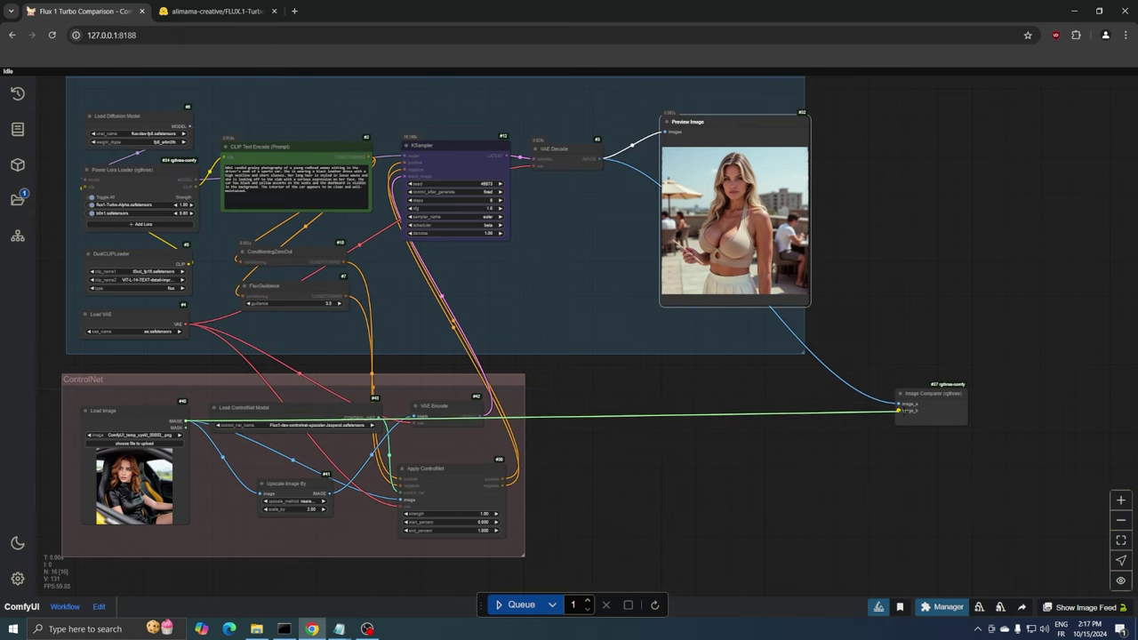
{"action": "left_click_drag", "start_coordinate": [734, 122], "coordinate": [707, 116]}
- Delete Preview Image, enlarge Save Image and Image Comparer side by side, then queue the run
{"action": "key", "text": "Delete"}
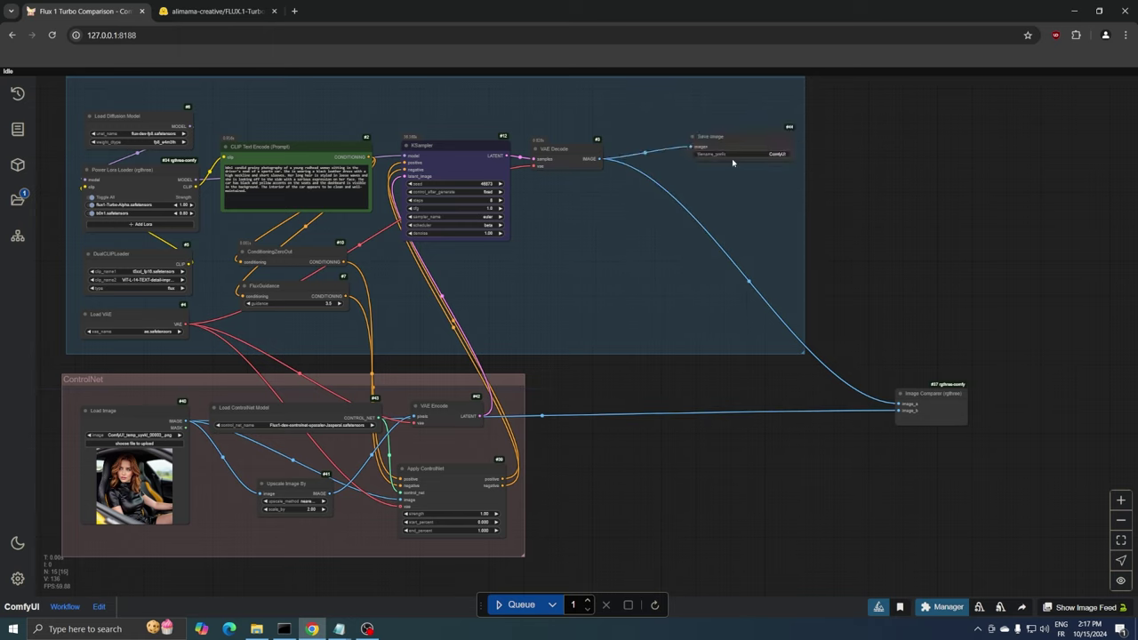
{"action": "left_click_drag", "start_coordinate": [733, 162], "coordinate": [531, 253]}
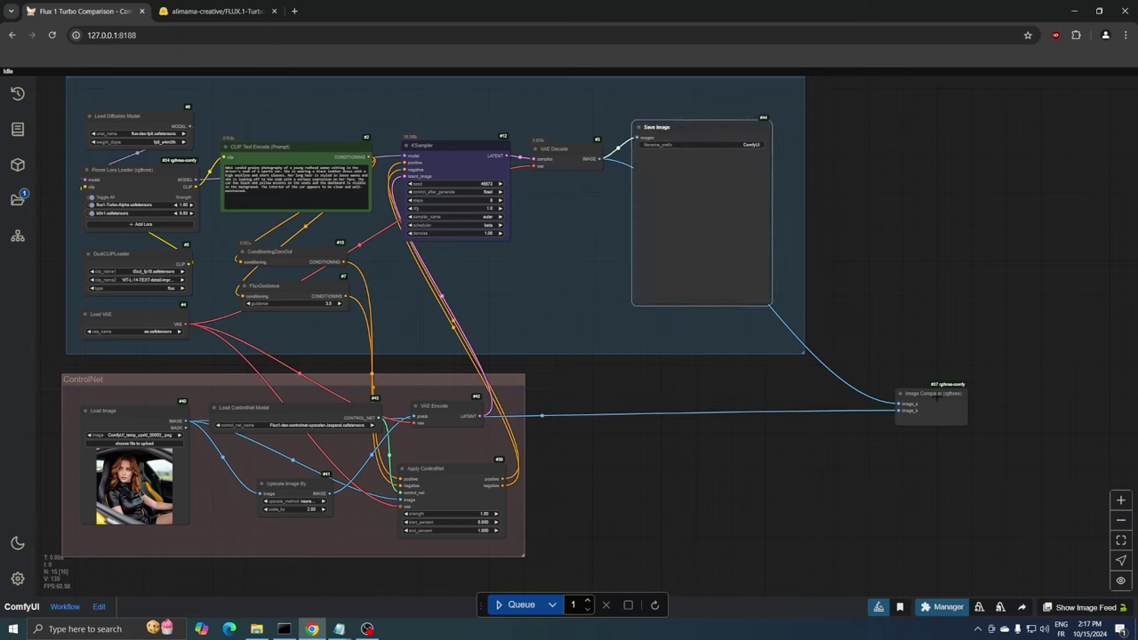
{"action": "left_click_drag", "start_coordinate": [936, 395], "coordinate": [804, 557]}
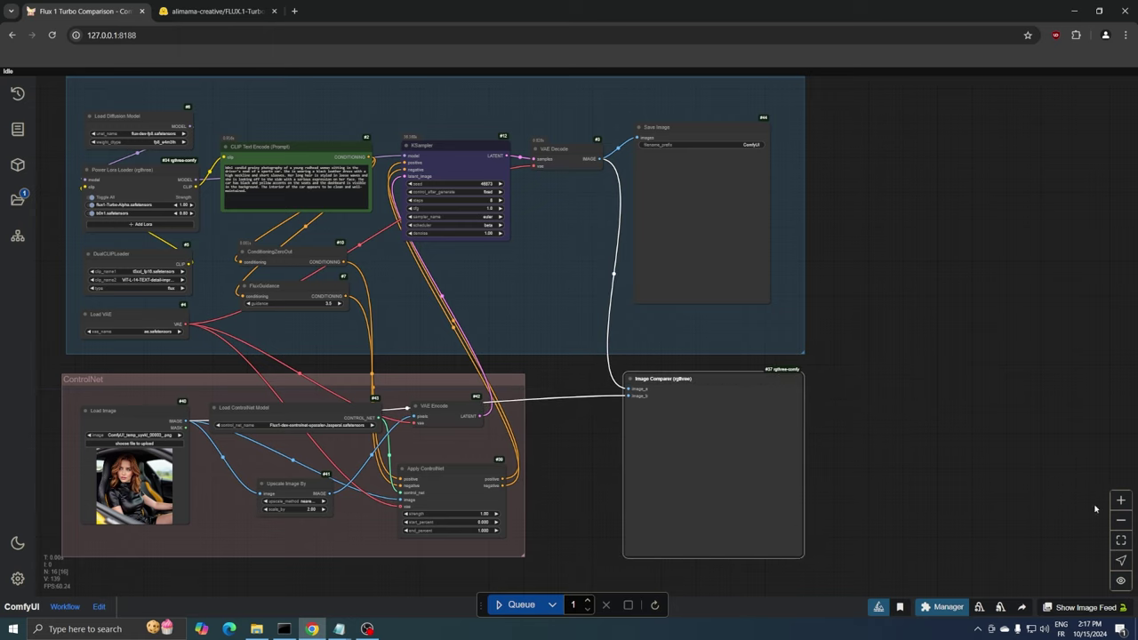
{"action": "left_click", "coordinate": [518, 605]}
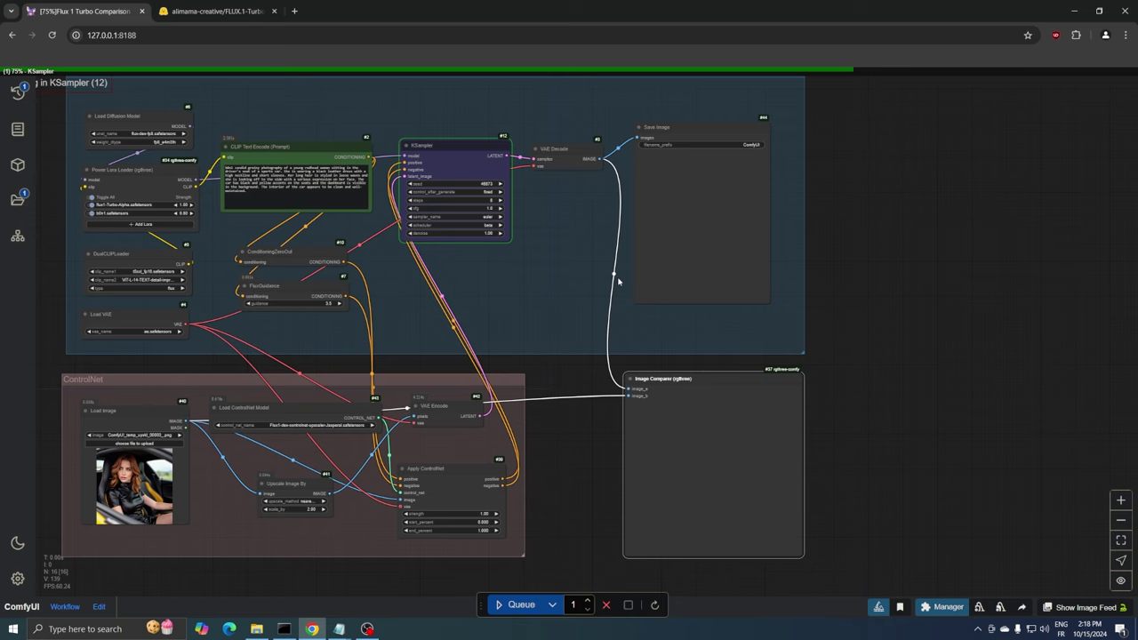
{"action": "key", "text": "ctrl+shift+Escape"}
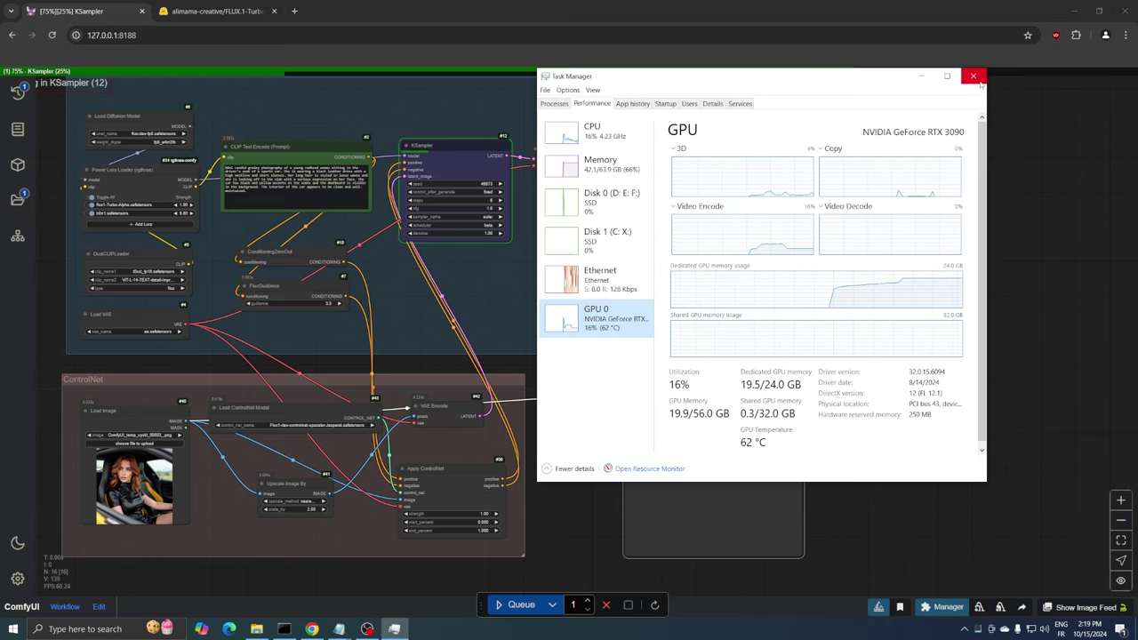
{"action": "key", "text": "alt+F4"}
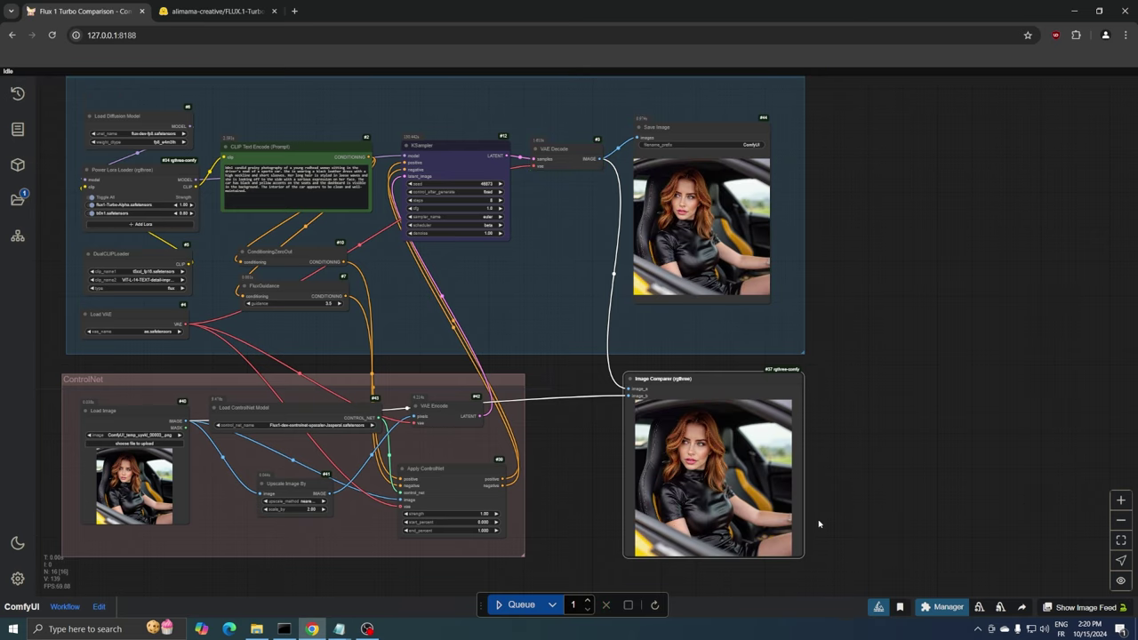
{"action": "scroll", "coordinate": [1037, 471], "scroll_direction": "up", "scroll_amount": 10}
{"action": "left_click_drag", "start_coordinate": [806, 529], "coordinate": [937, 447]}
{"action": "scroll", "coordinate": [905, 380], "scroll_direction": "up", "scroll_amount": 1}
{"action": "scroll", "coordinate": [905, 380], "scroll_direction": "up", "scroll_amount": 1}
{"action": "left_click_drag", "start_coordinate": [928, 361], "coordinate": [1002, 394]}
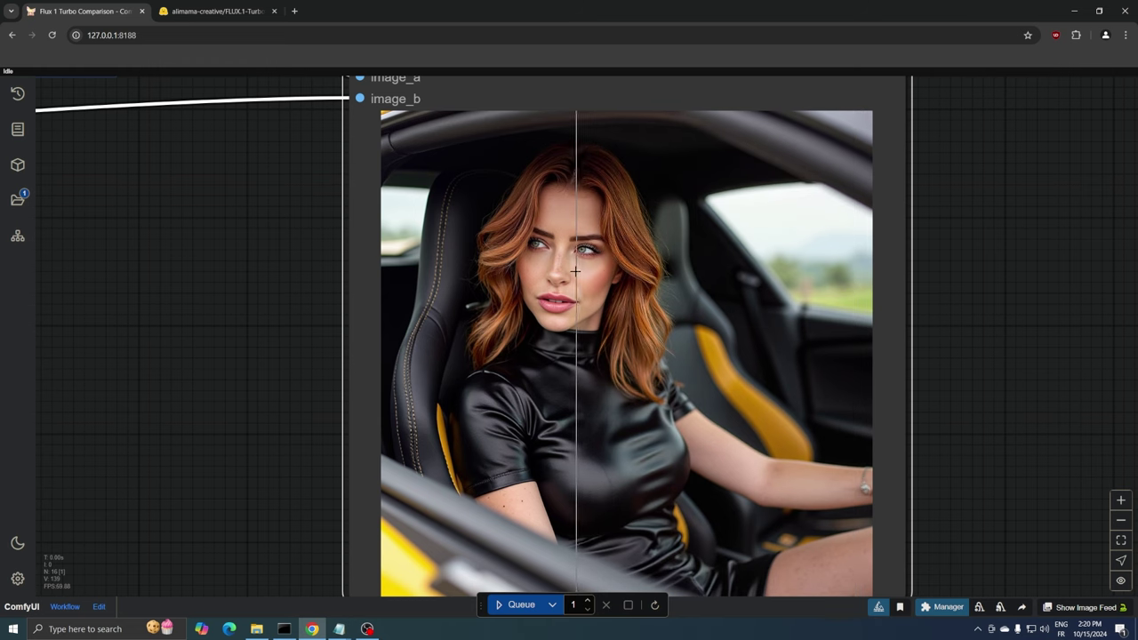
{"action": "scroll", "coordinate": [503, 276], "scroll_direction": "up", "scroll_amount": 8}
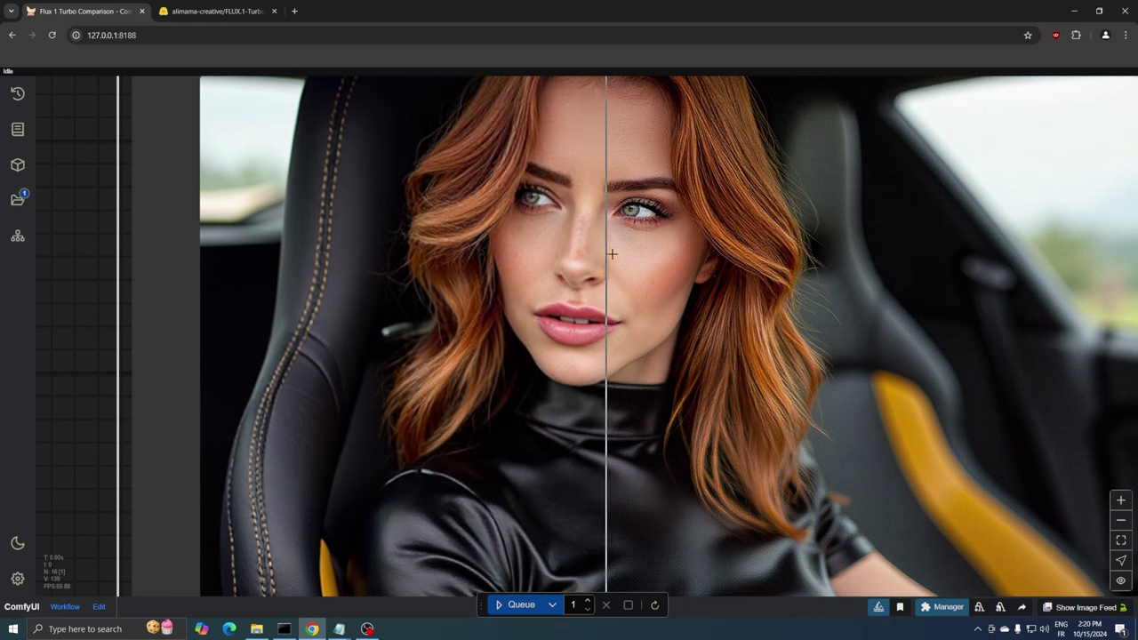
{"action": "scroll", "coordinate": [651, 254], "scroll_direction": "down", "scroll_amount": 5}
{"action": "scroll", "coordinate": [651, 254], "scroll_direction": "down", "scroll_amount": 1}
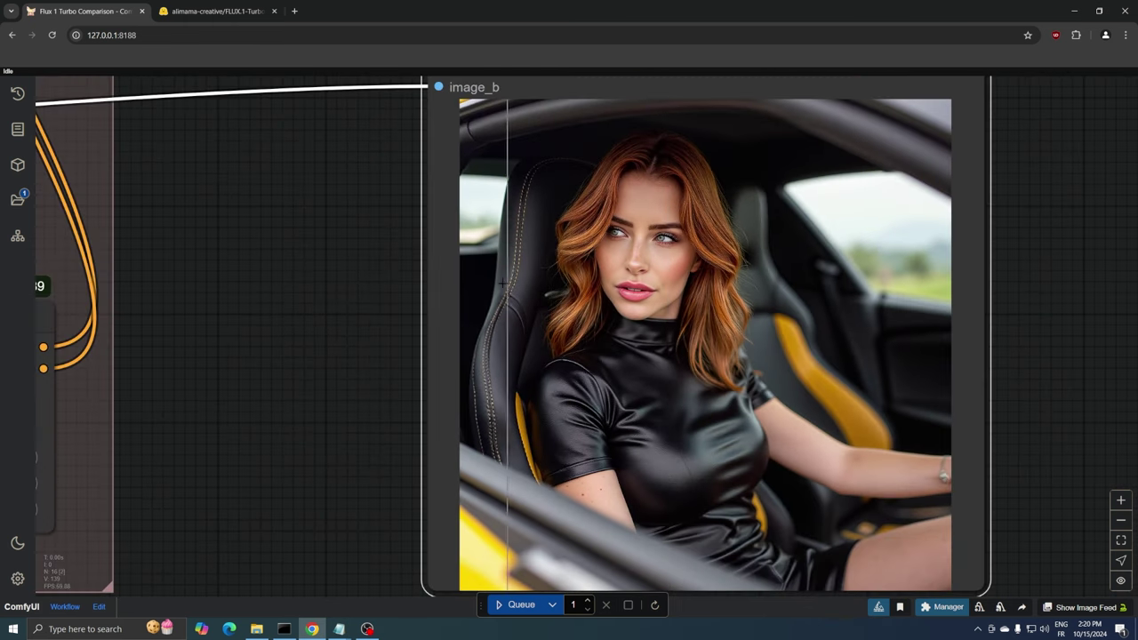
{"action": "scroll", "coordinate": [533, 400], "scroll_direction": "up", "scroll_amount": 7}
{"action": "scroll", "coordinate": [533, 400], "scroll_direction": "up", "scroll_amount": 4}
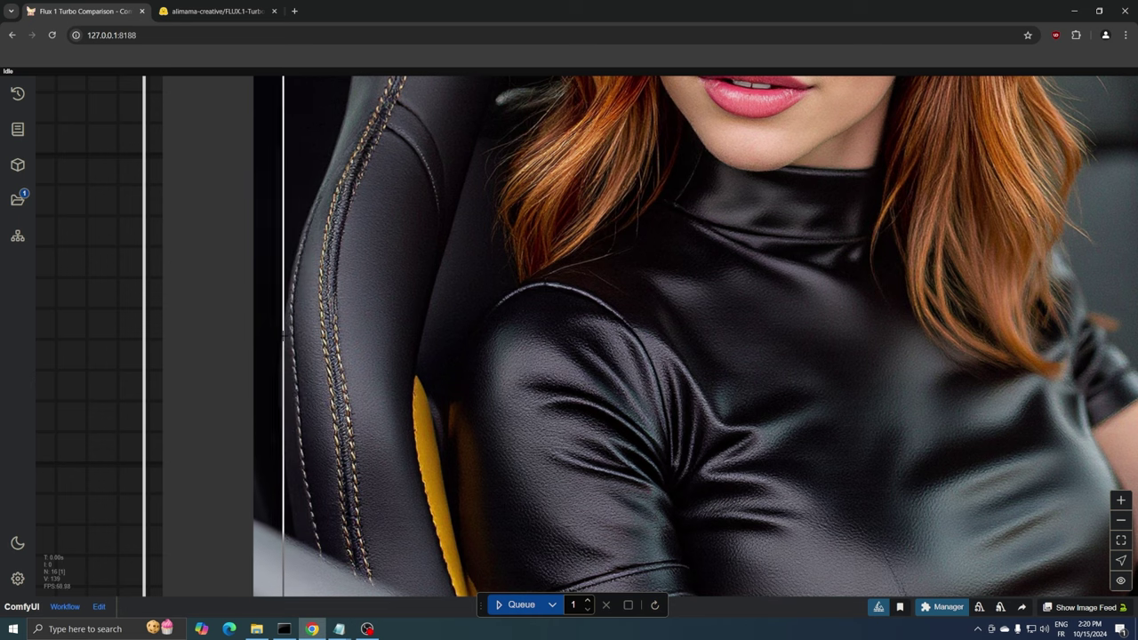
{"action": "scroll", "coordinate": [281, 338], "scroll_direction": "down", "scroll_amount": 4}
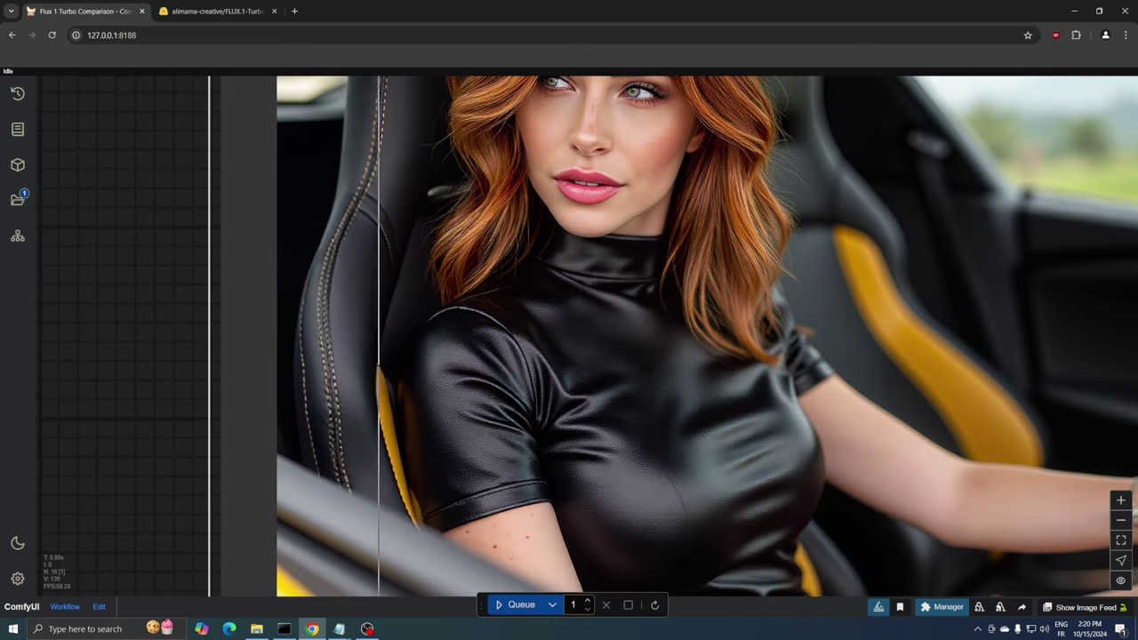
{"action": "scroll", "coordinate": [719, 381], "scroll_direction": "down", "scroll_amount": 5}
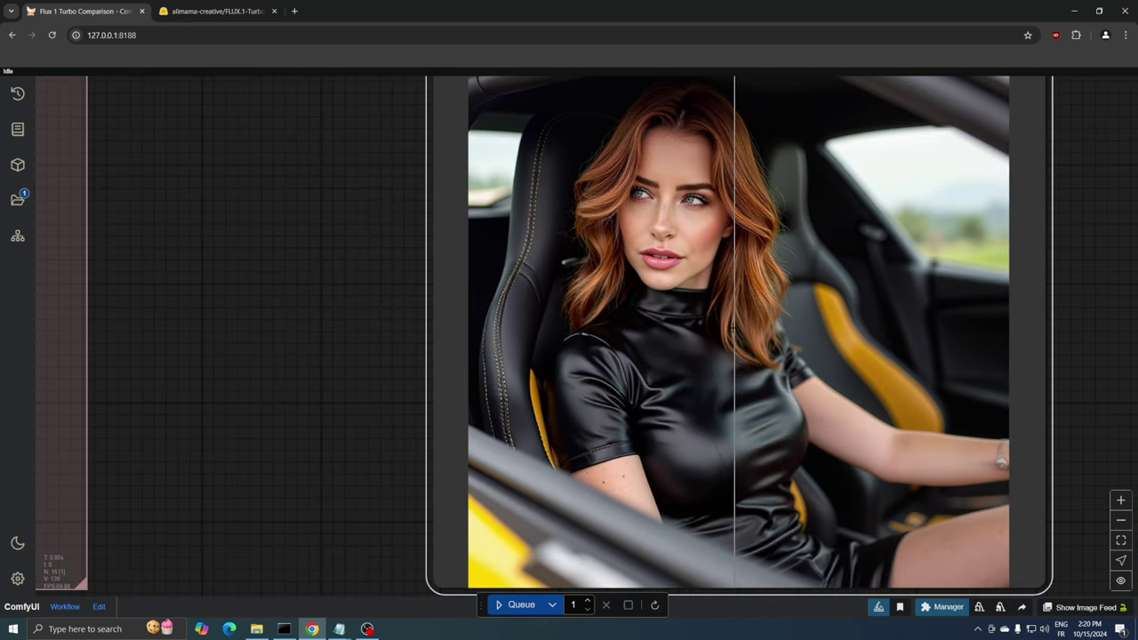
{"action": "scroll", "coordinate": [508, 267], "scroll_direction": "down", "scroll_amount": 3}
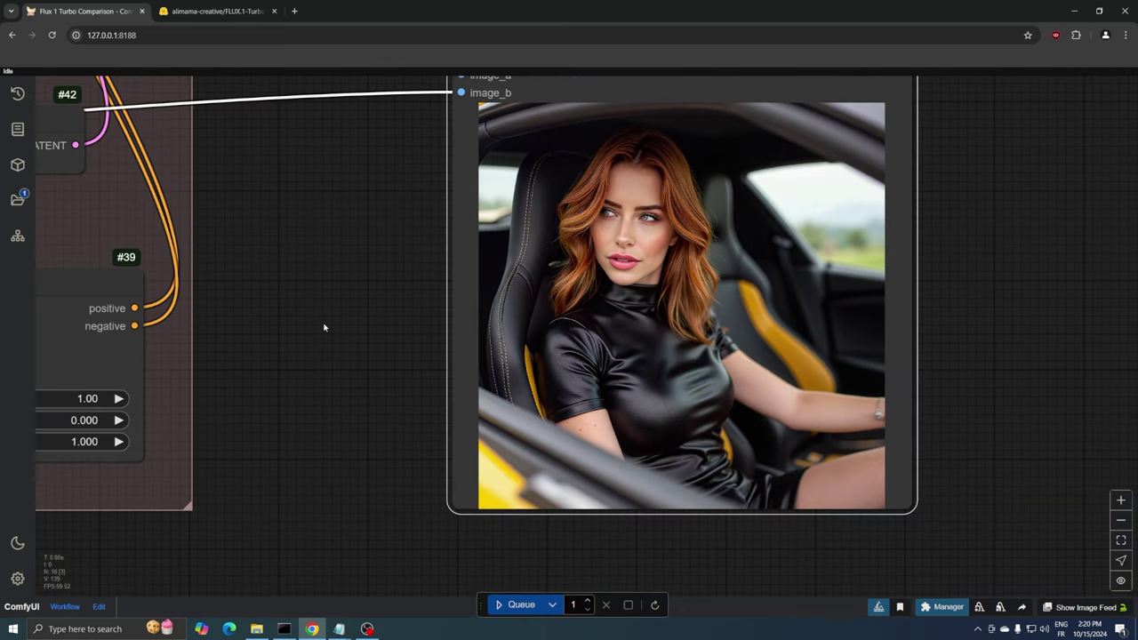
{"action": "scroll", "coordinate": [622, 267], "scroll_direction": "up", "scroll_amount": 5}
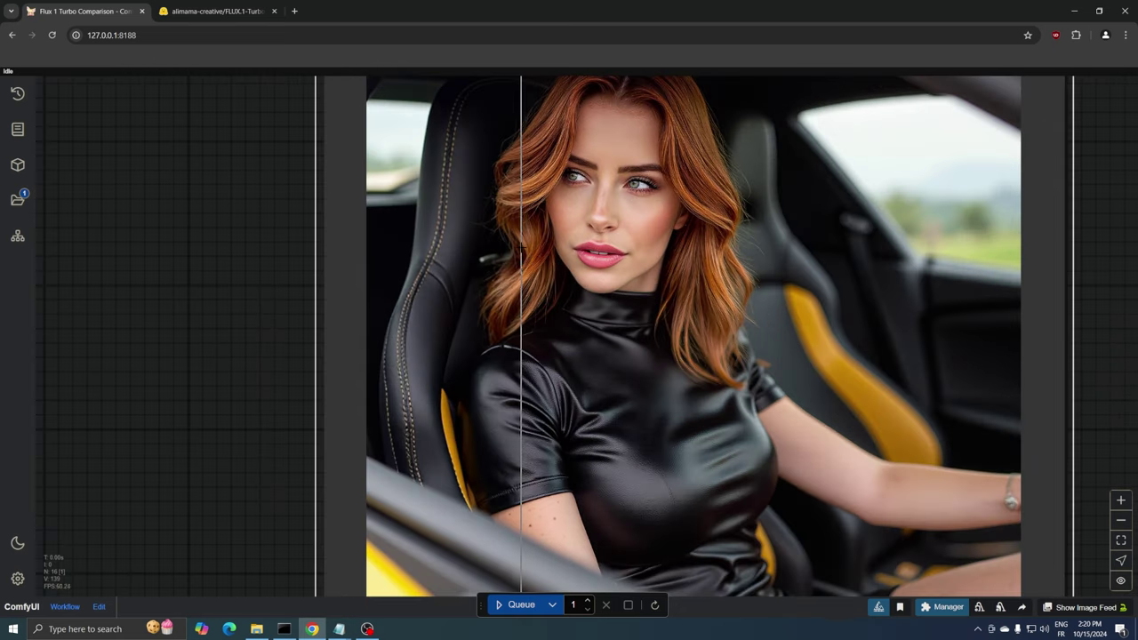
{"action": "scroll", "coordinate": [525, 258], "scroll_direction": "down", "scroll_amount": 6}
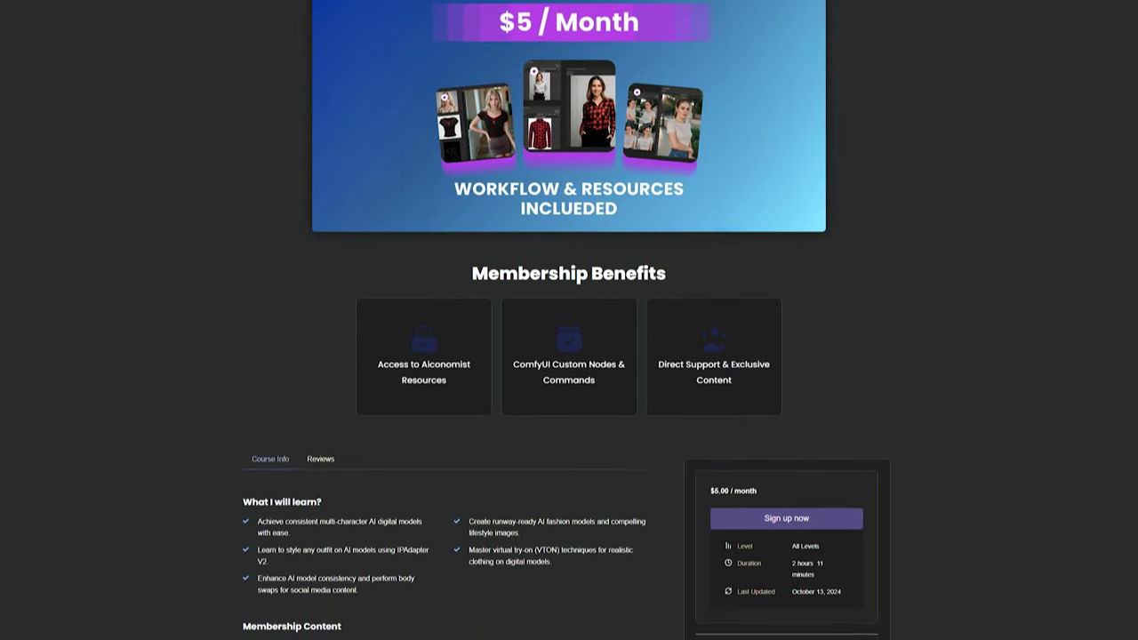
- Scroll the Aiconomist Membership page through the $5/month benefits, course contents and $42 offer
{"action": "scroll", "coordinate": [569, 356], "scroll_direction": "down", "scroll_amount": 3}
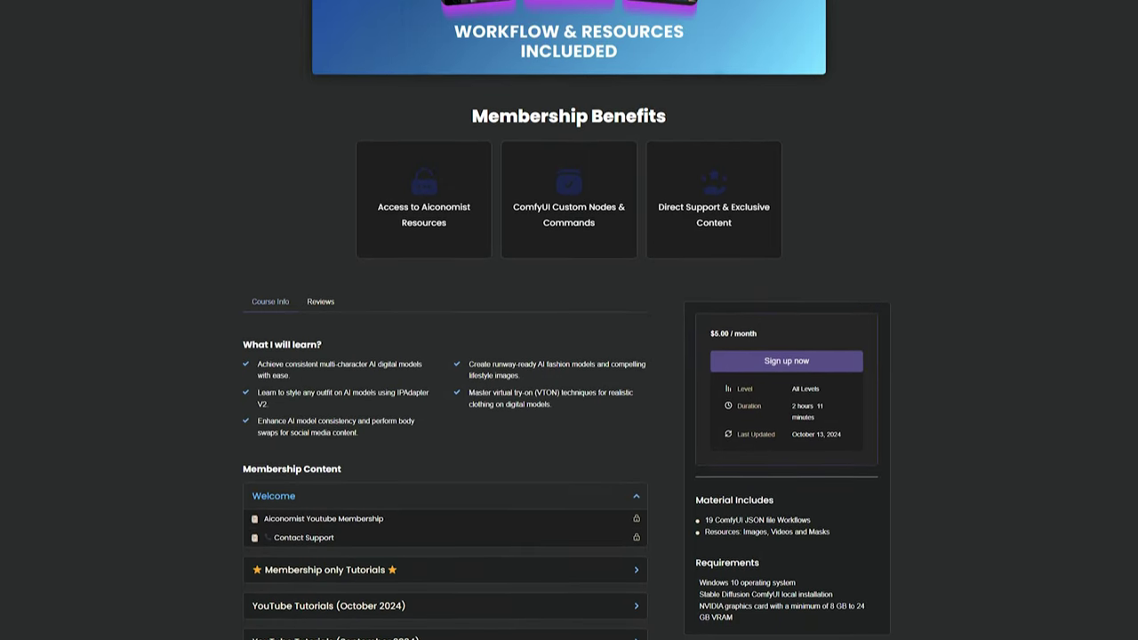